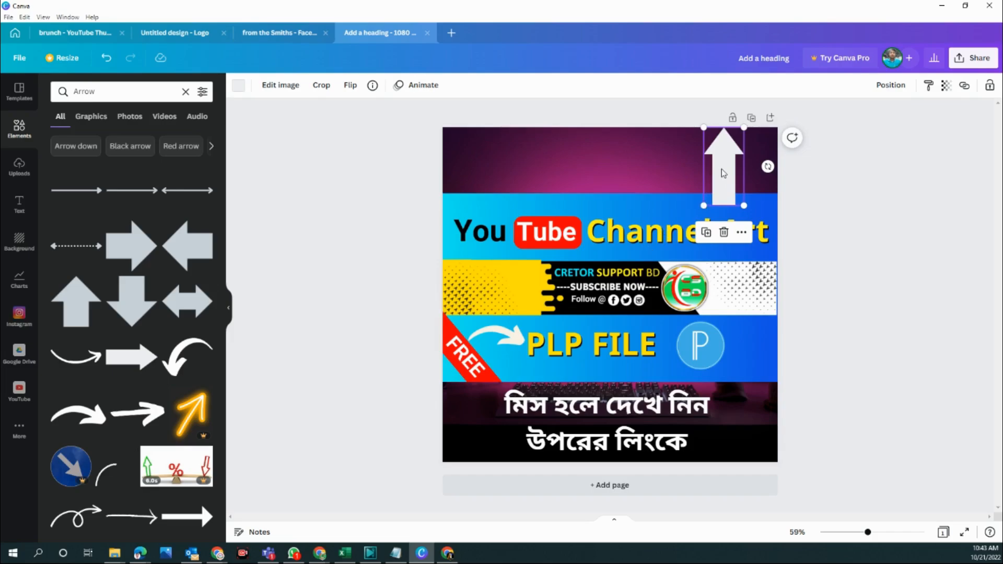
# - Send the white up arrow to the back, behind the YouTube Channel Art banner, and shift it slightly right
pyautogui.rightClick(723, 173)
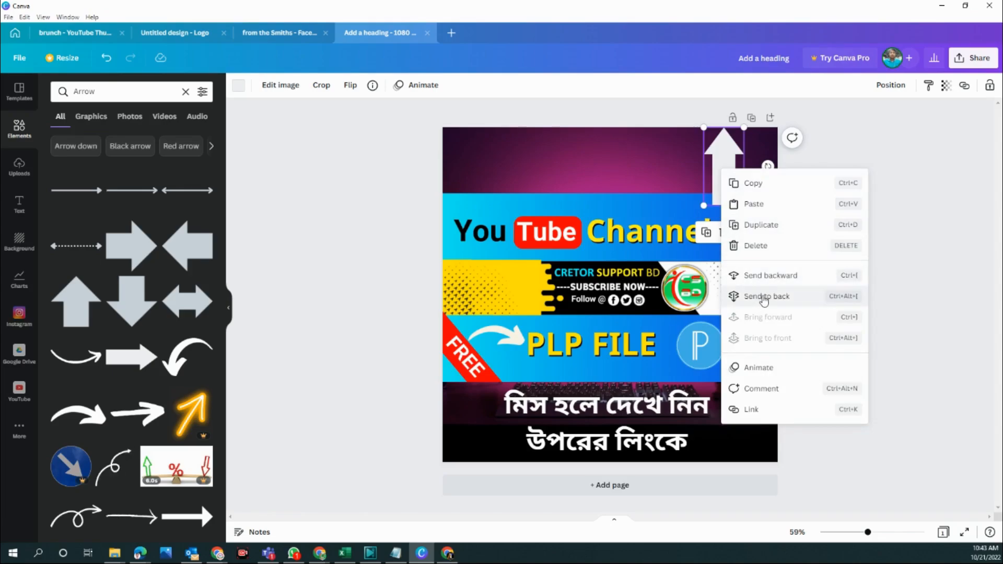
pyautogui.click(763, 298)
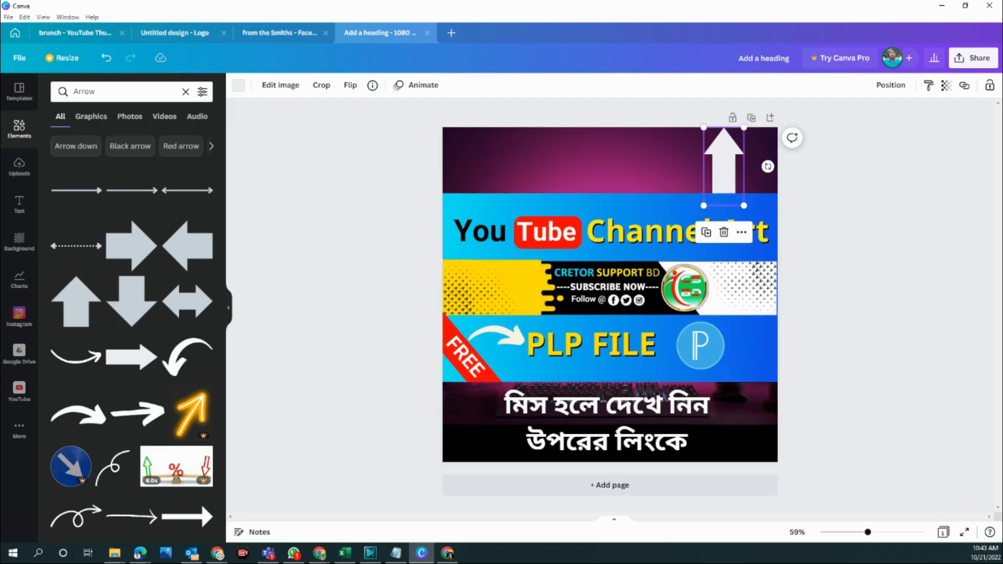
pyautogui.moveTo(720, 181); pyautogui.dragTo(730, 171)
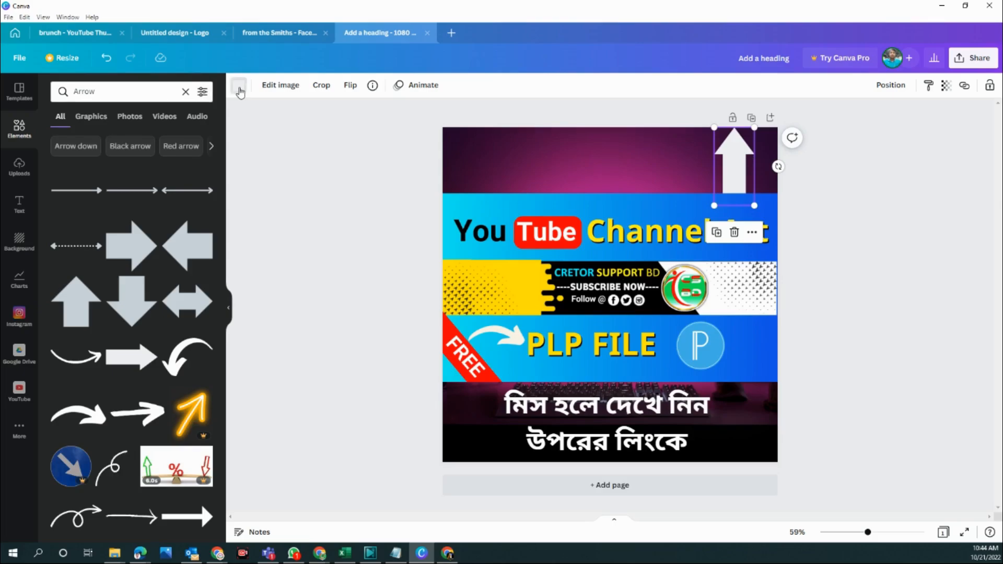
# - Recolor the up arrow yellow with the custom color #EBE814
pyautogui.click(238, 85)
pyautogui.click(62, 140)
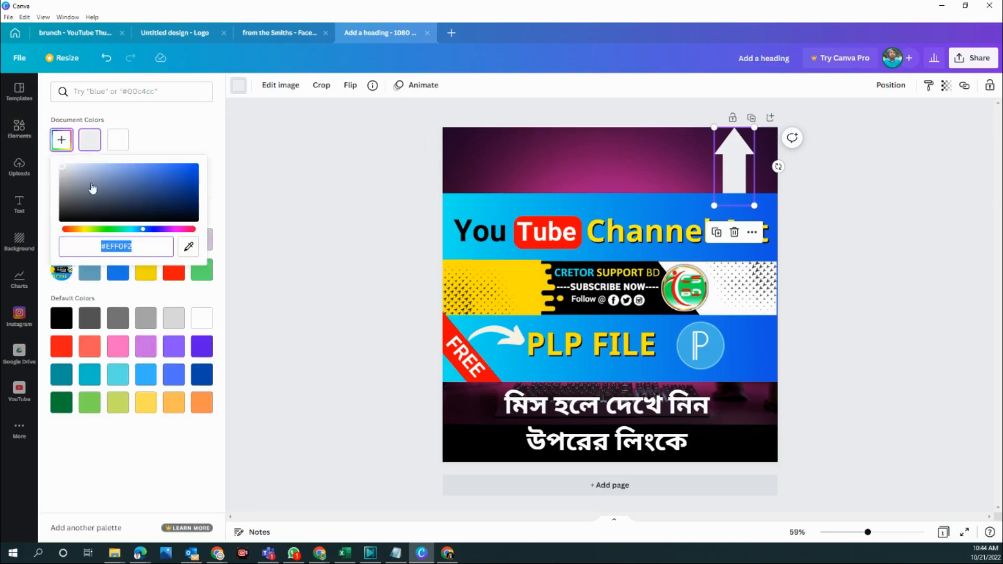
pyautogui.moveTo(147, 234); pyautogui.dragTo(90, 234)
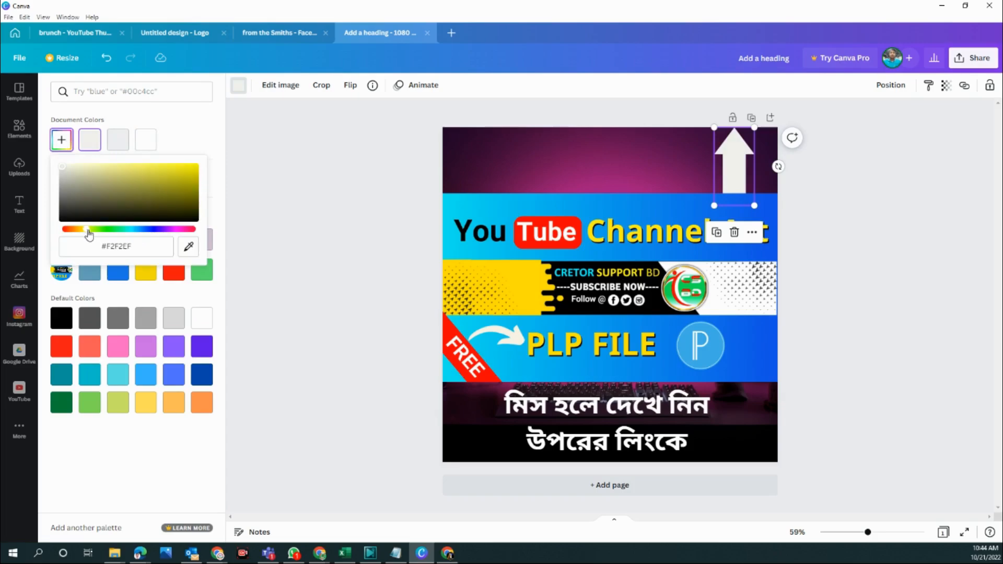
pyautogui.moveTo(75, 178); pyautogui.dragTo(187, 168)
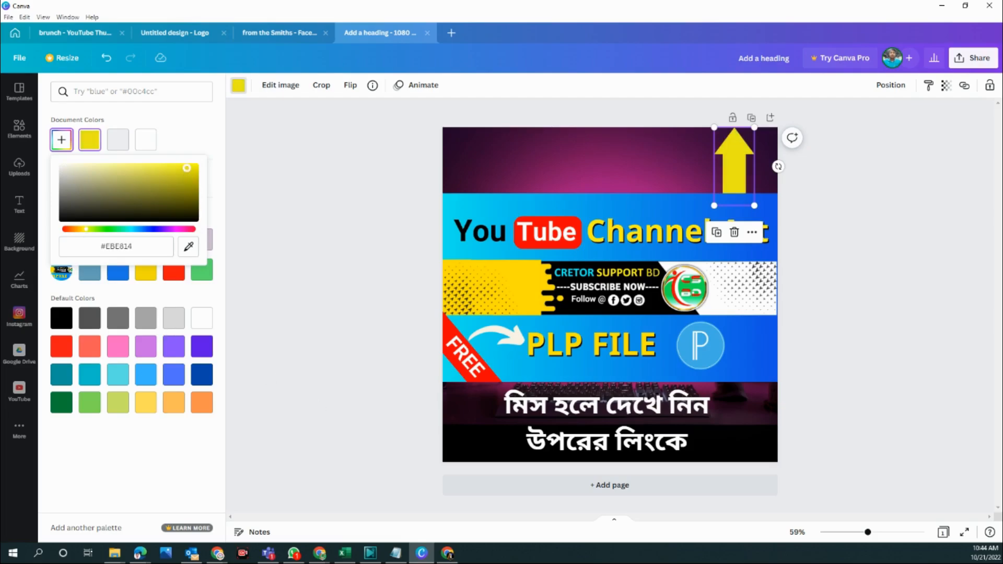
# - Adjust the YouTube Channel Art banner image to saturation 41, contrast 31 and brightness 3
pyautogui.click(618, 307)
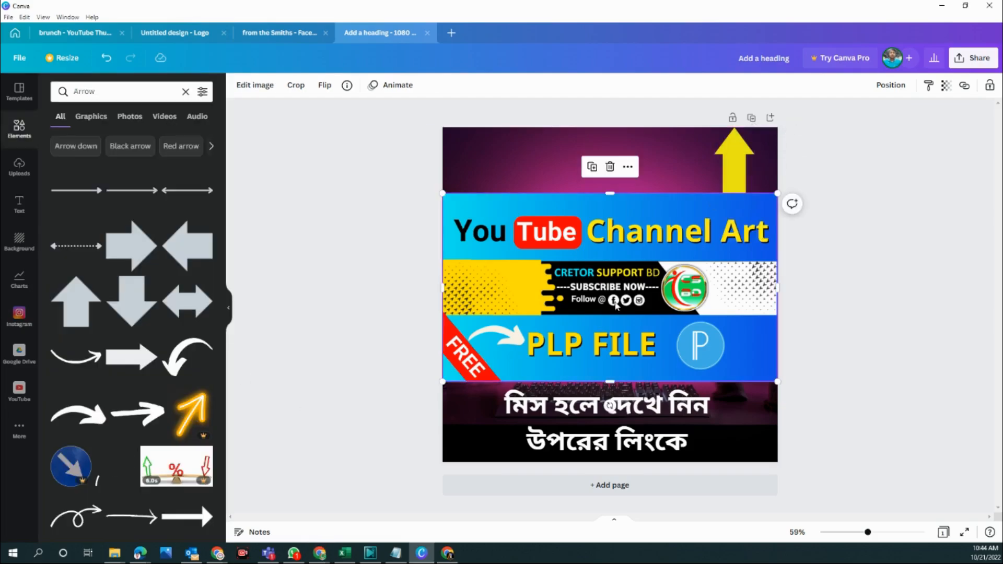
pyautogui.click(668, 165)
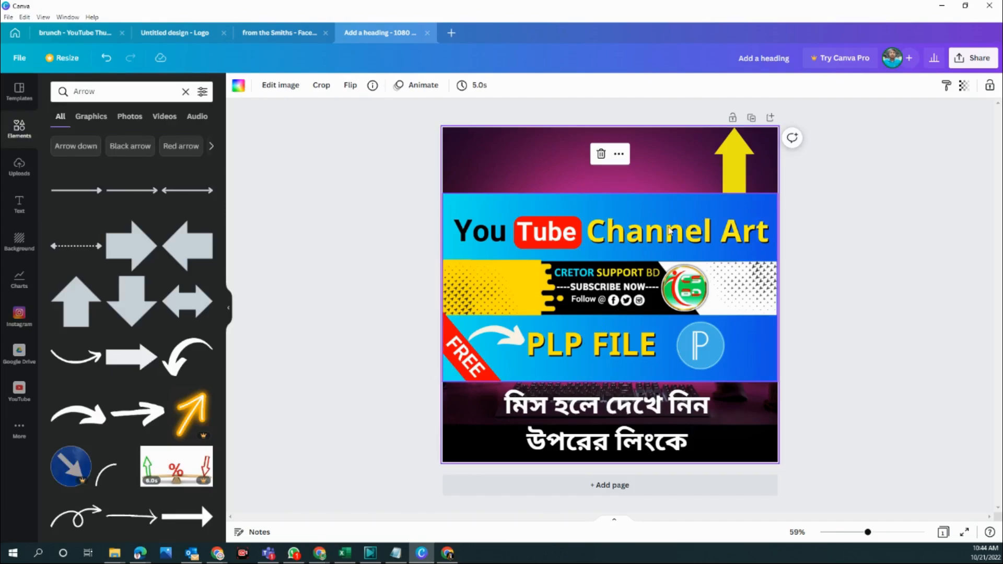
pyautogui.click(662, 225)
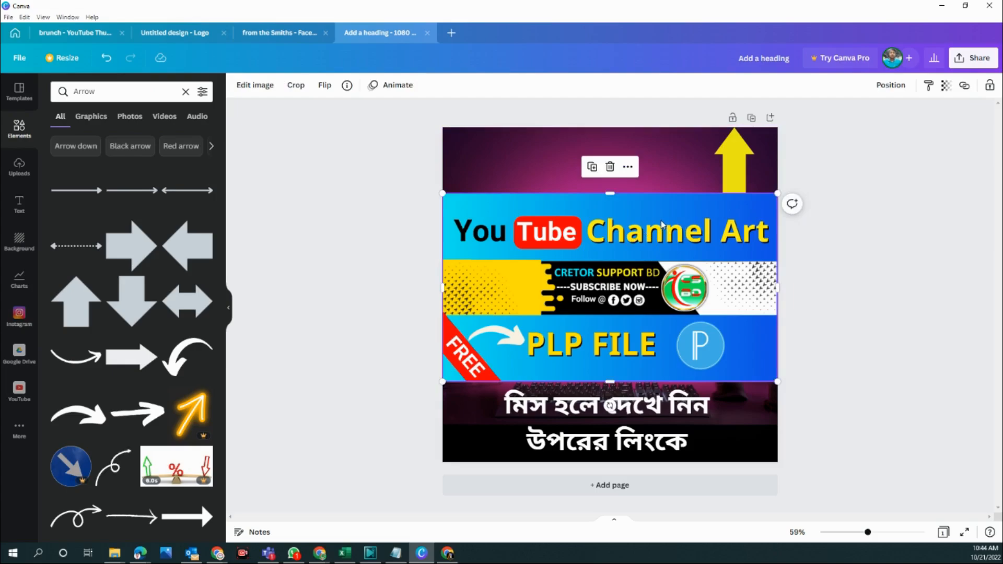
pyautogui.click(261, 86)
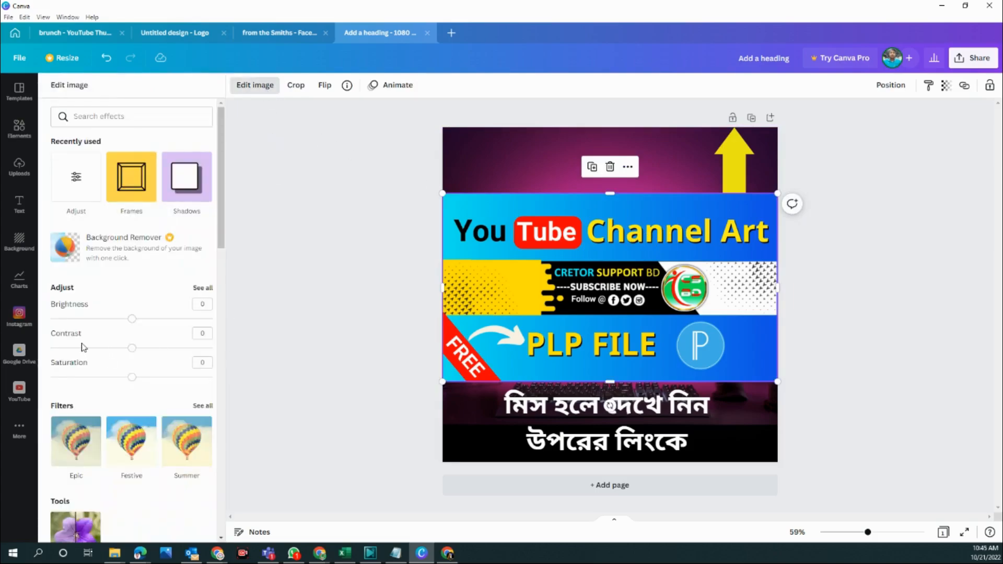
pyautogui.moveTo(132, 377); pyautogui.dragTo(165, 377)
pyautogui.moveTo(132, 348)
pyautogui.mouseDown()
pyautogui.moveTo(164, 348)
pyautogui.moveTo(156, 328)
pyautogui.moveTo(54, 329)
pyautogui.moveTo(146, 334)
pyautogui.moveTo(132, 334)
pyautogui.mouseUp()
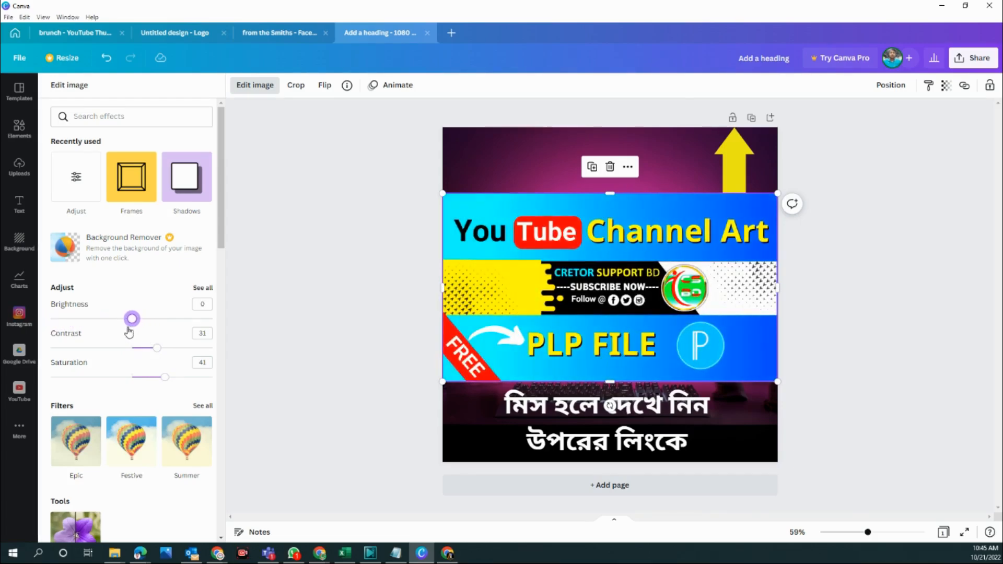
pyautogui.moveTo(129, 330)
pyautogui.mouseDown()
pyautogui.moveTo(117, 329)
pyautogui.moveTo(135, 329)
pyautogui.mouseUp()
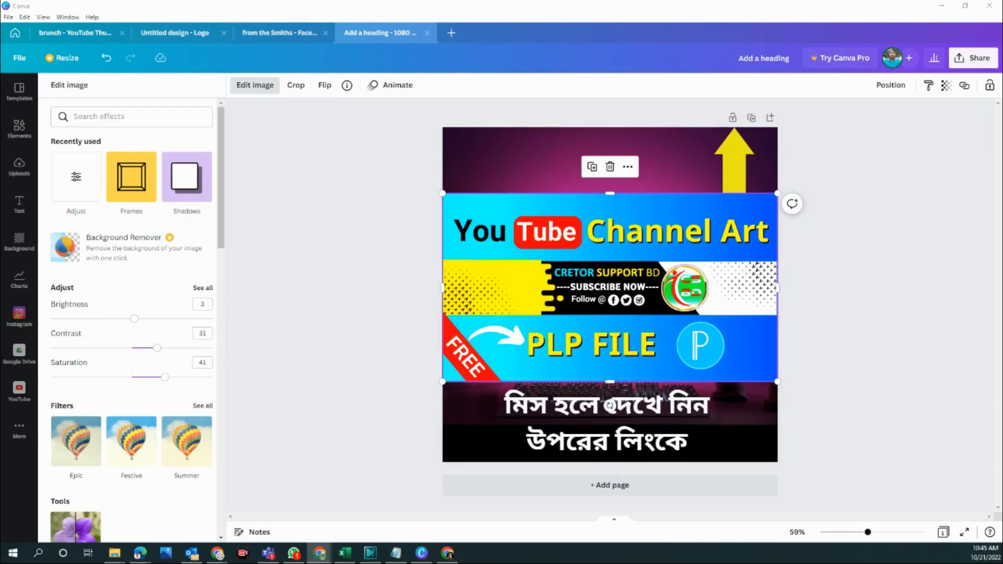
pyautogui.click(547, 178)
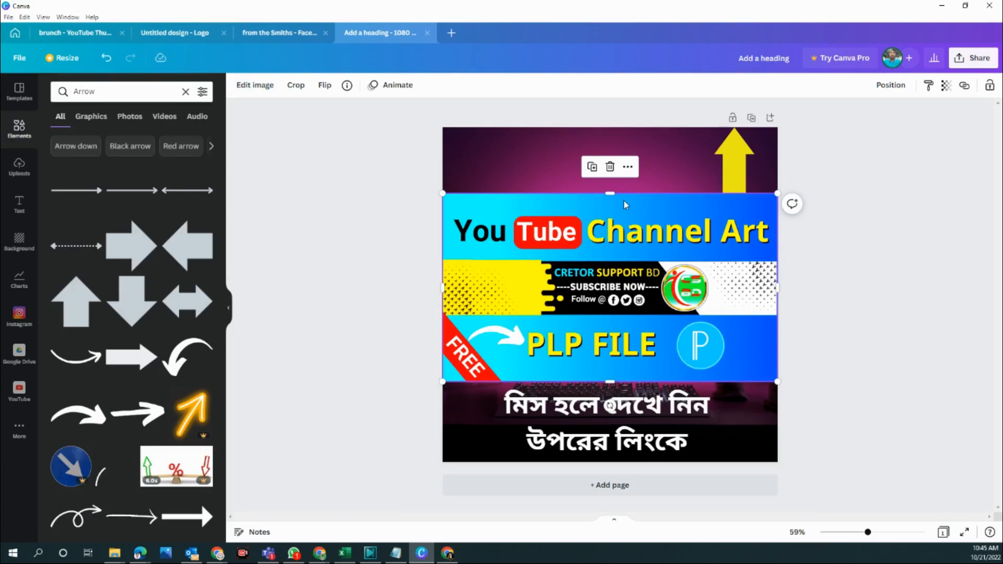
# - Download the design as a PNG image
pyautogui.click(978, 60)
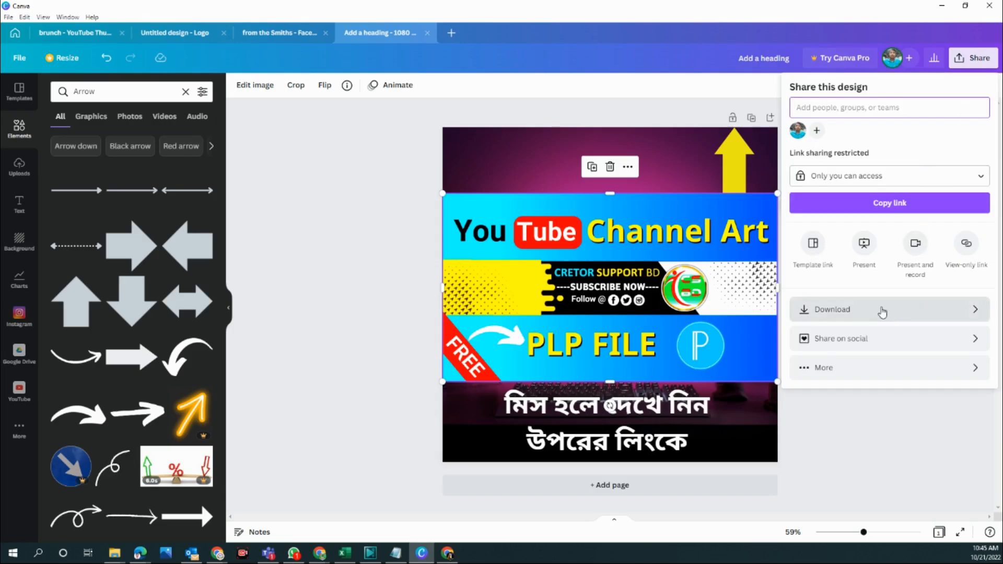
pyautogui.click(884, 309)
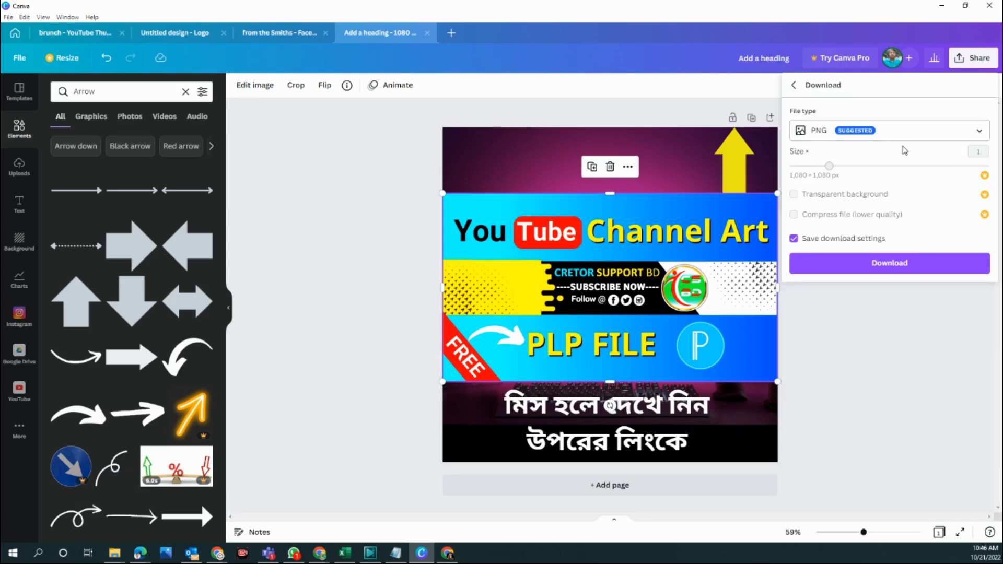
pyautogui.click(975, 134)
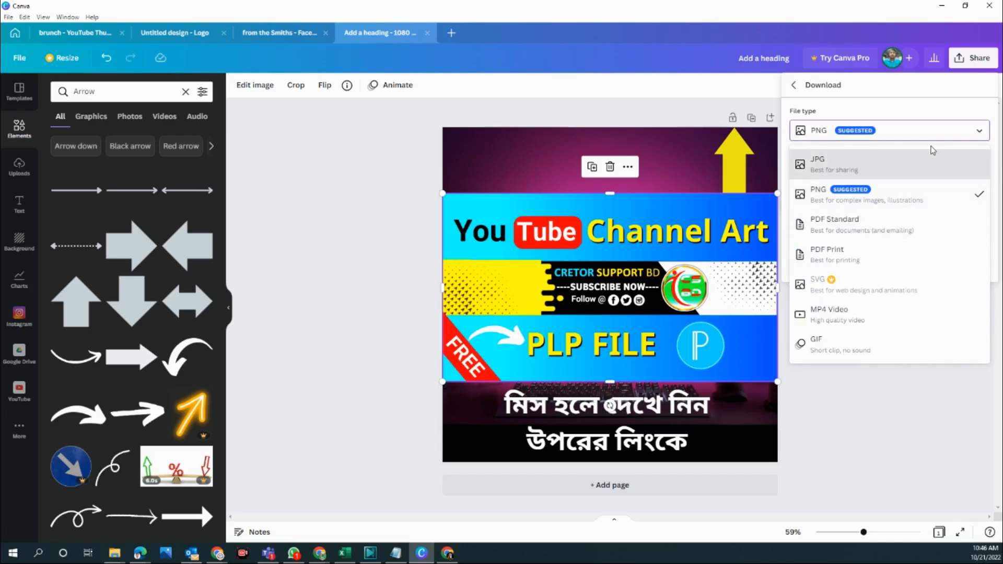
pyautogui.click(909, 139)
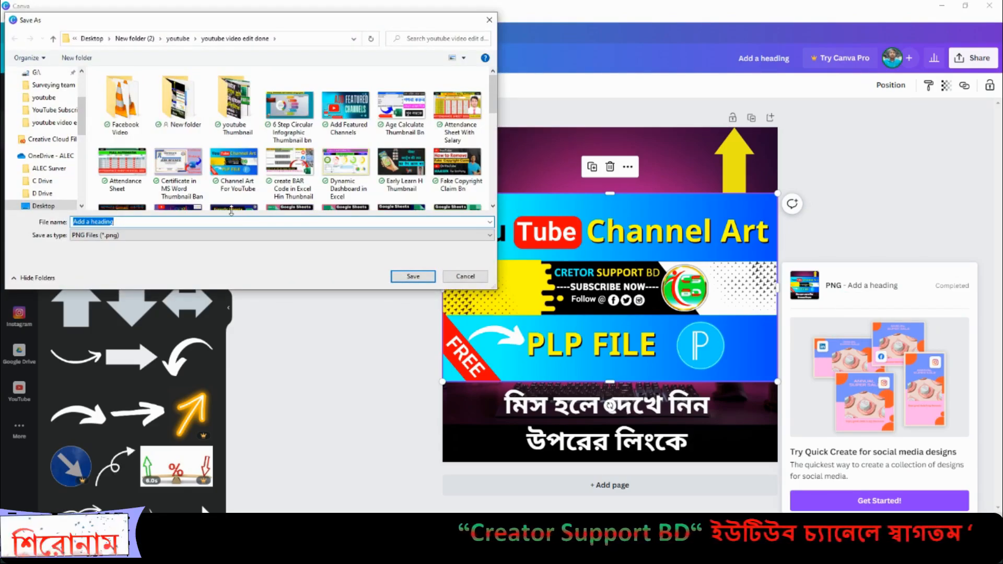
# - Save the PNG as "new" in New folder inside the youtube video edit done folder
pyautogui.doubleClick(180, 107)
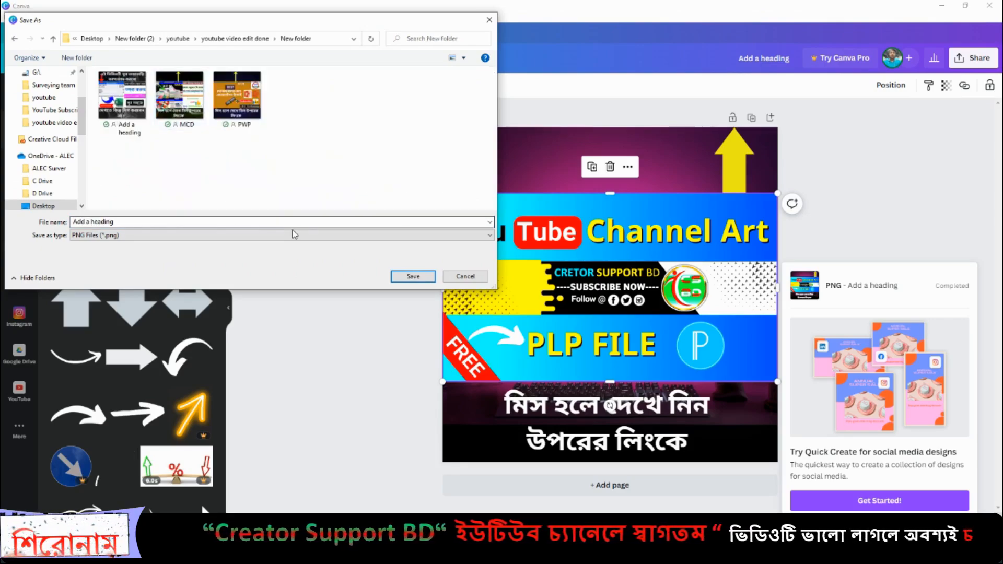
pyautogui.click(335, 223)
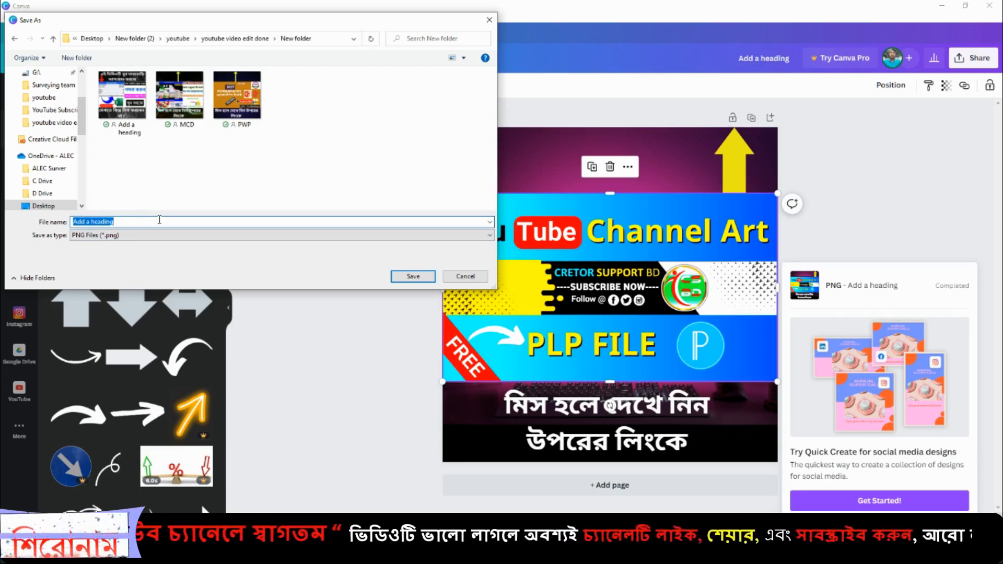
pyautogui.write('new')
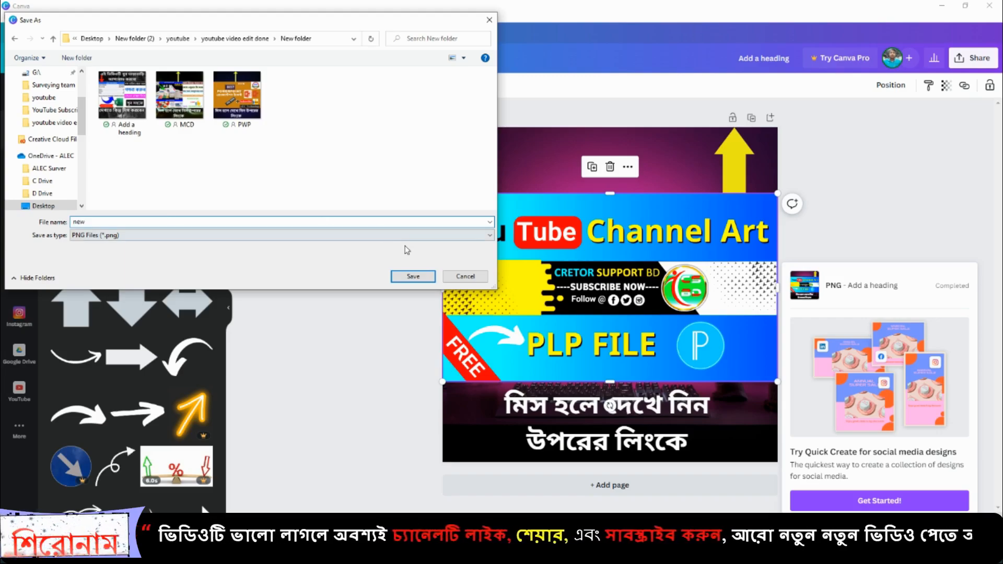
pyautogui.click(412, 277)
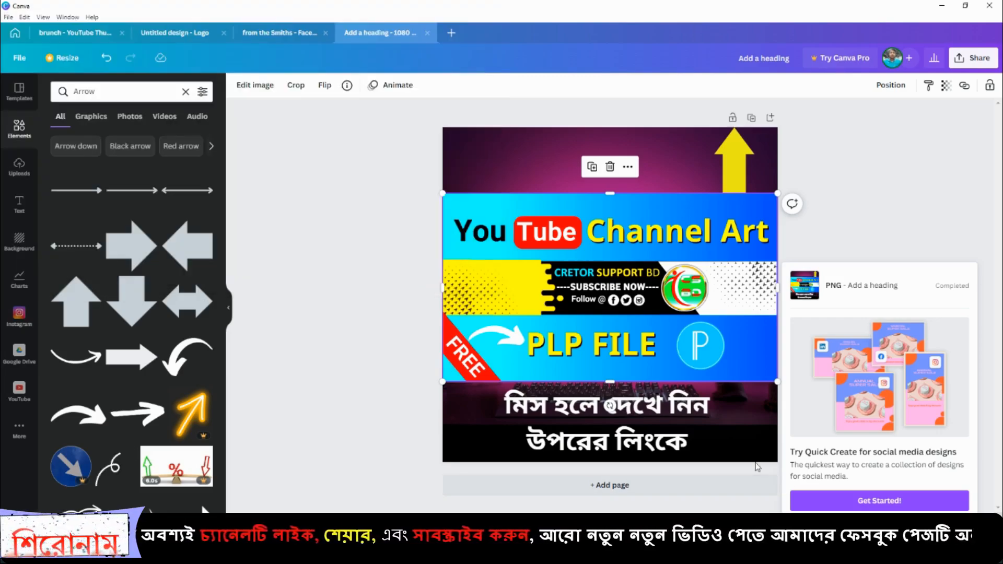
# - Switch to File Explorer and open the saved image "new" from New folder inside youtube video edit done
pyautogui.moveTo(122, 554)
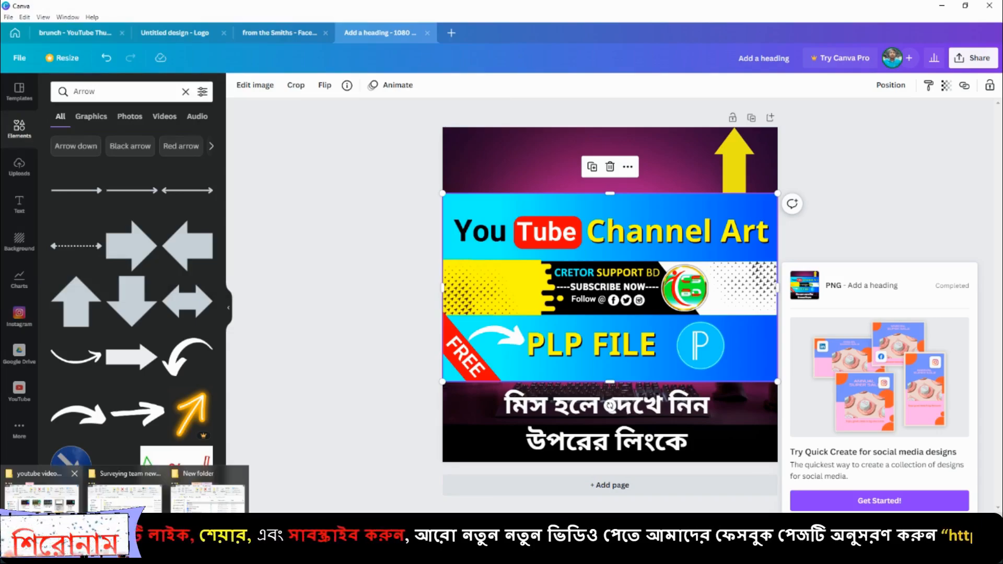
pyautogui.click(45, 496)
pyautogui.click(564, 262)
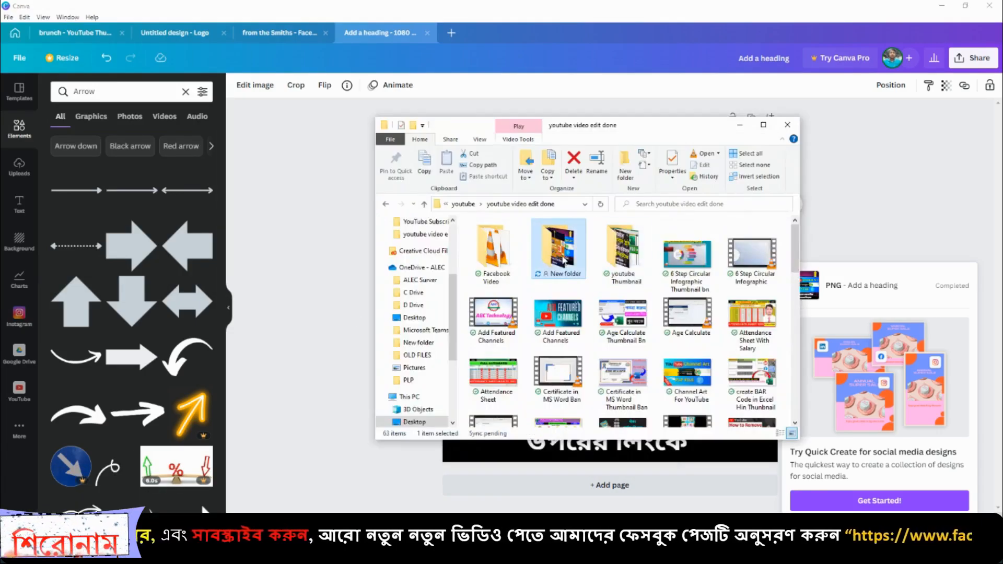
pyautogui.doubleClick(563, 260)
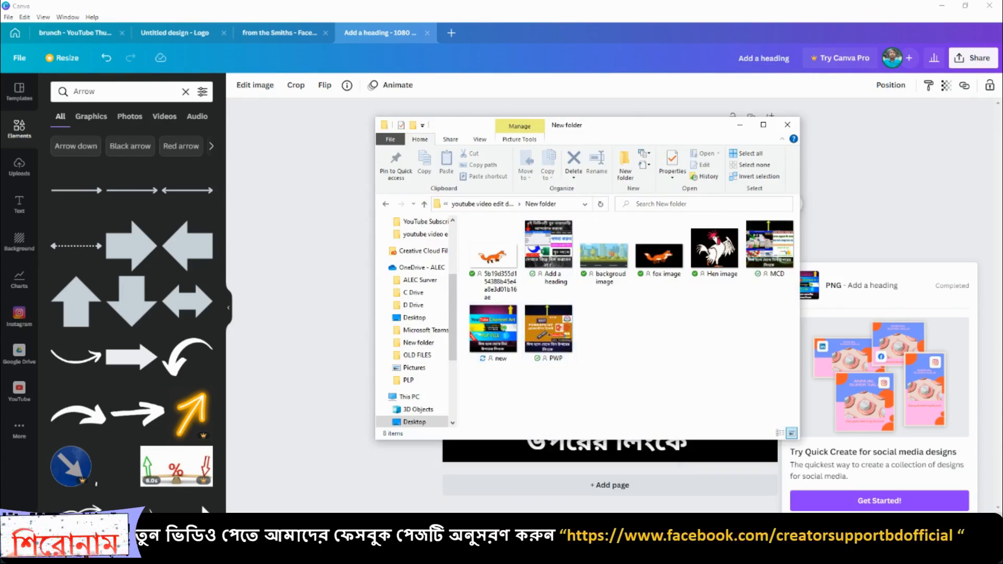
pyautogui.click(503, 332)
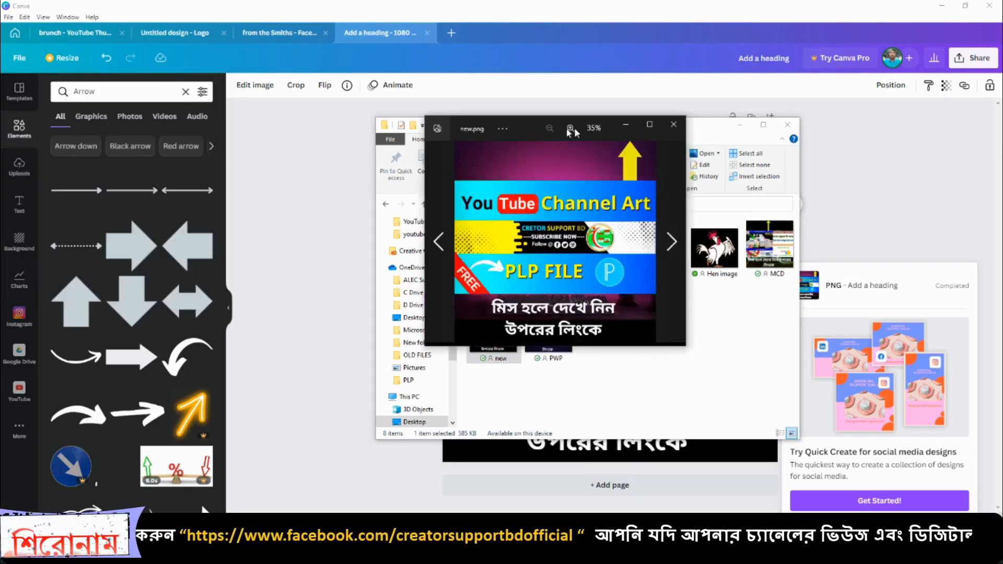
# - Inspect the exported new.png at full window size and zoomed in, and close the image viewer
pyautogui.moveTo(557, 130); pyautogui.dragTo(779, 2)
pyautogui.scroll(3, 511, 331)
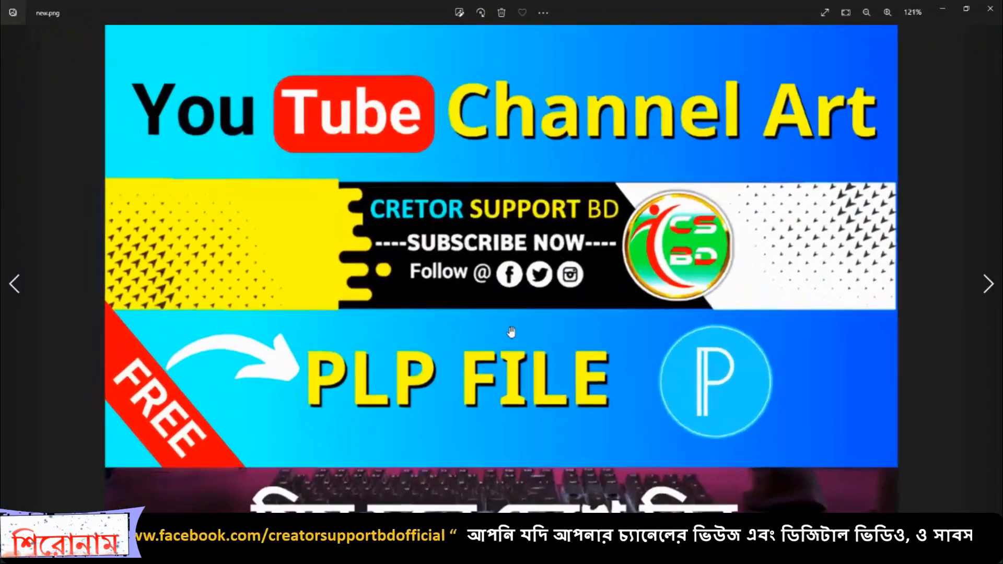
pyautogui.scroll(-3, 511, 331)
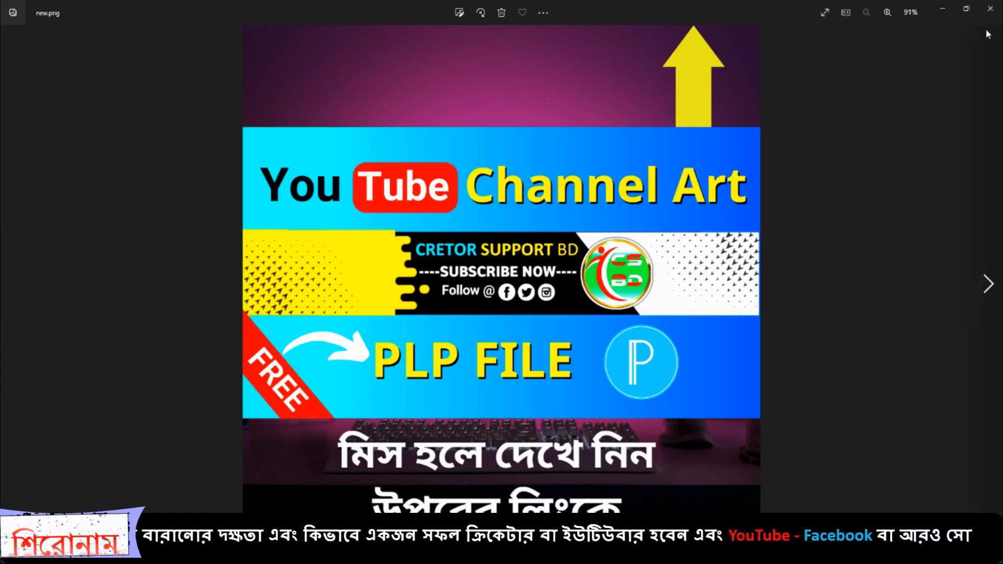
pyautogui.click(990, 8)
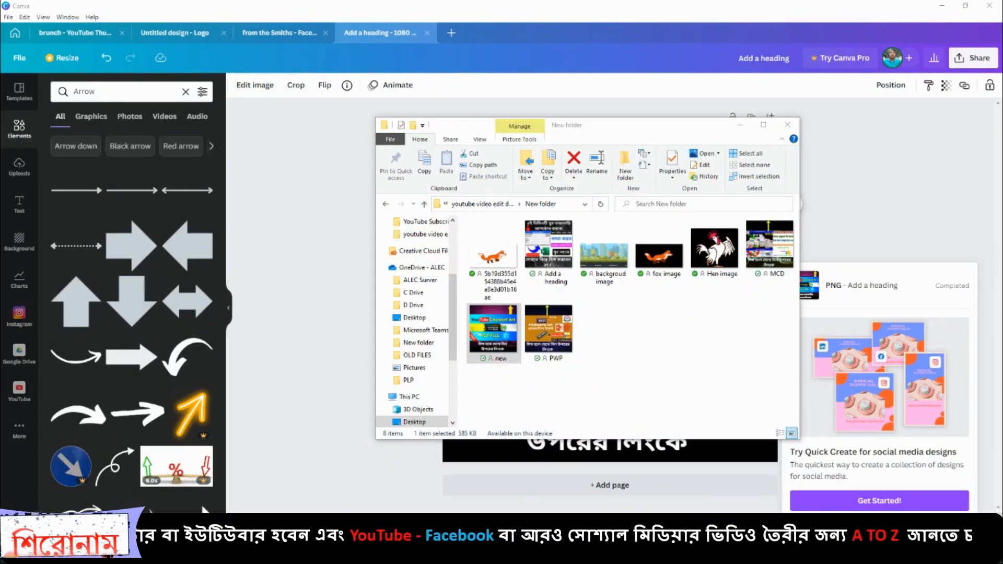
# - Switch to the Chrome window showing the AEC Technology YouTube channel and open the channel's home page
pyautogui.moveTo(318, 554)
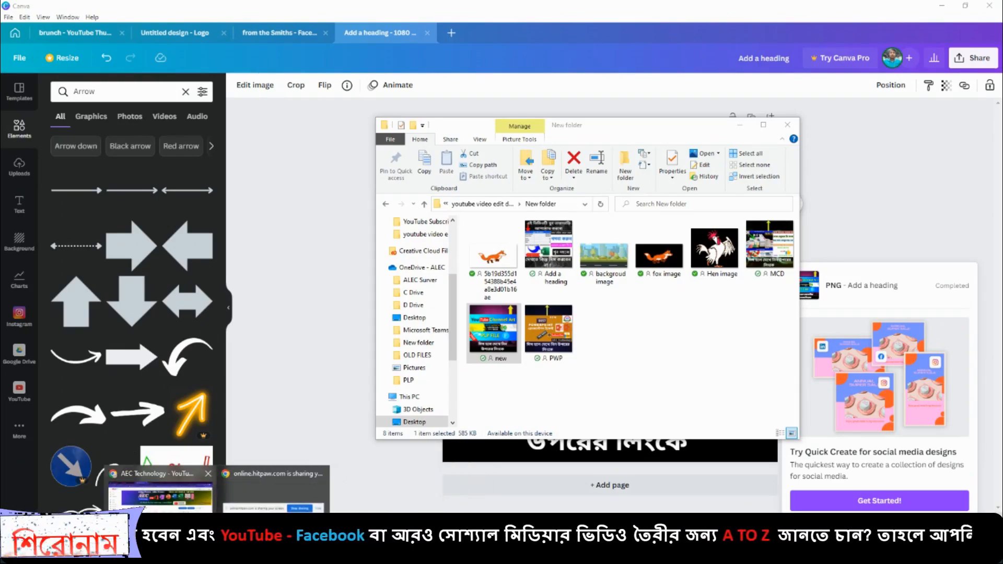
pyautogui.click(172, 476)
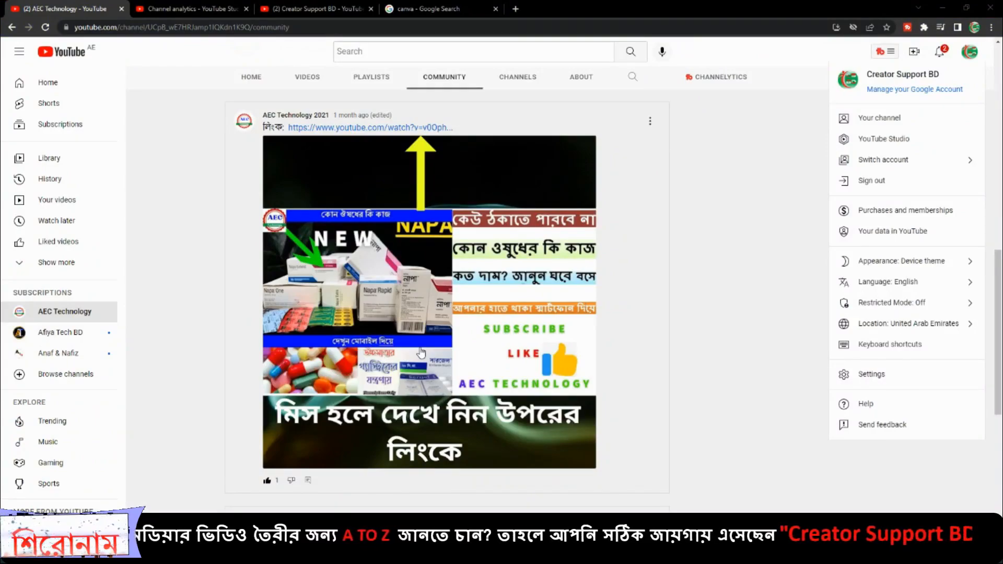
pyautogui.click(726, 230)
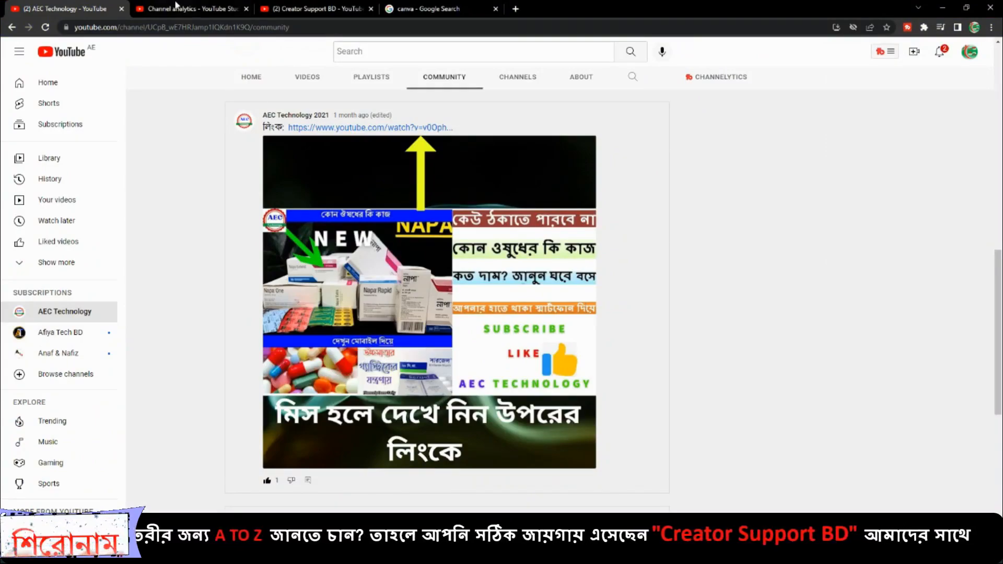
pyautogui.click(252, 78)
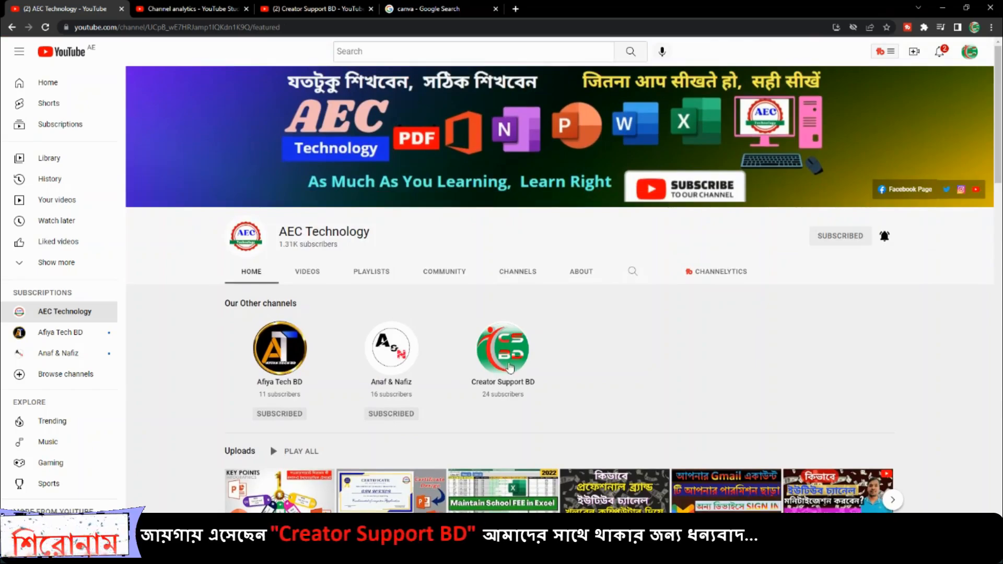
# - Open the Creator Support BD channel, open its video "How to Make Channel Art For YouTube On Android" and select the video's URL
pyautogui.click(512, 367)
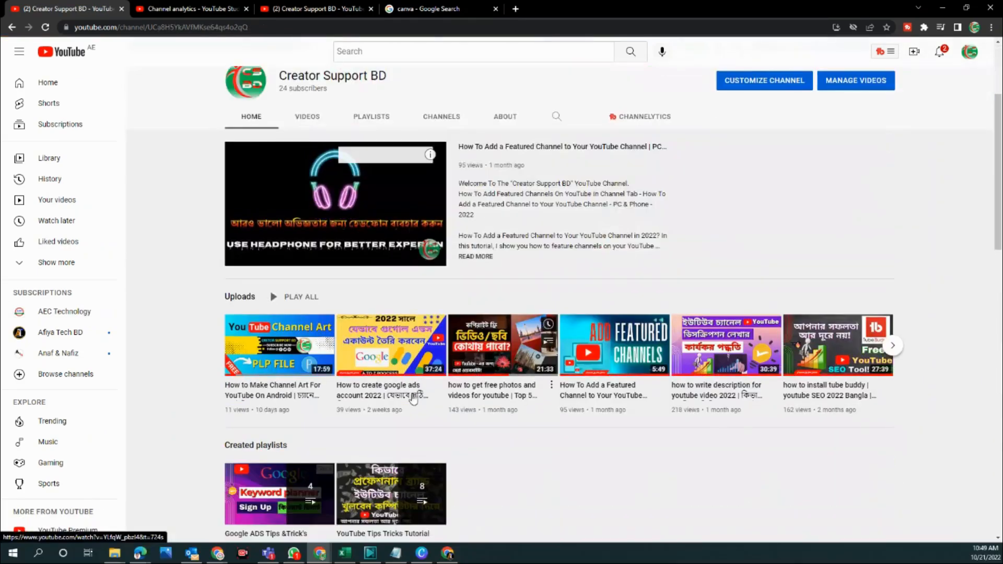
pyautogui.click(281, 399)
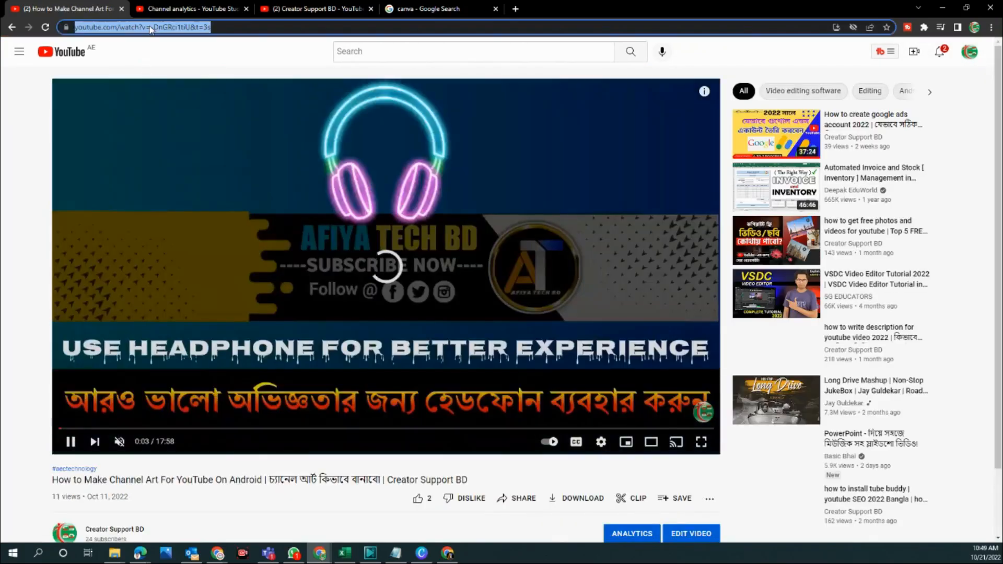
pyautogui.click(150, 26)
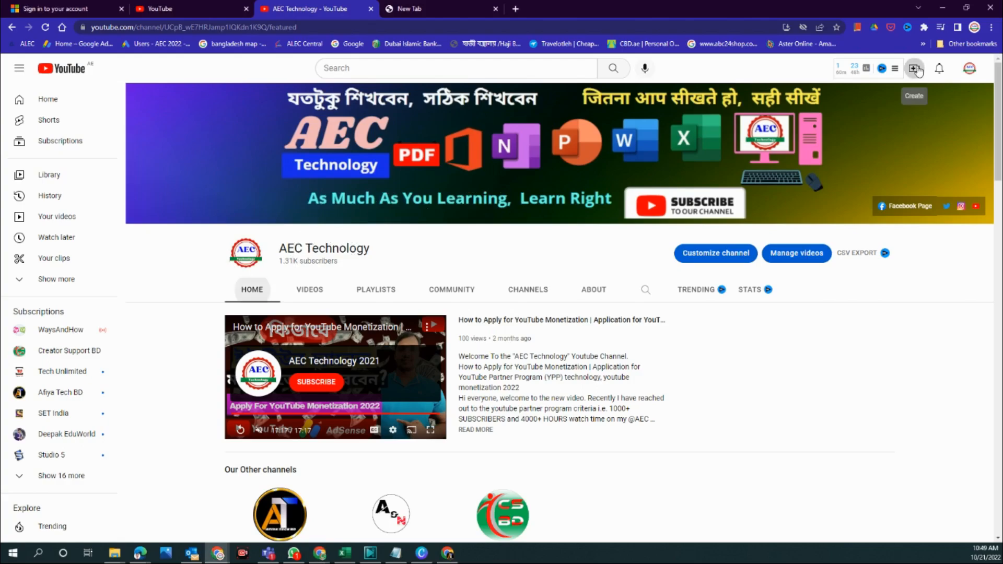
# - Start creating a new community post on the AEC Technology channel
pyautogui.click(918, 70)
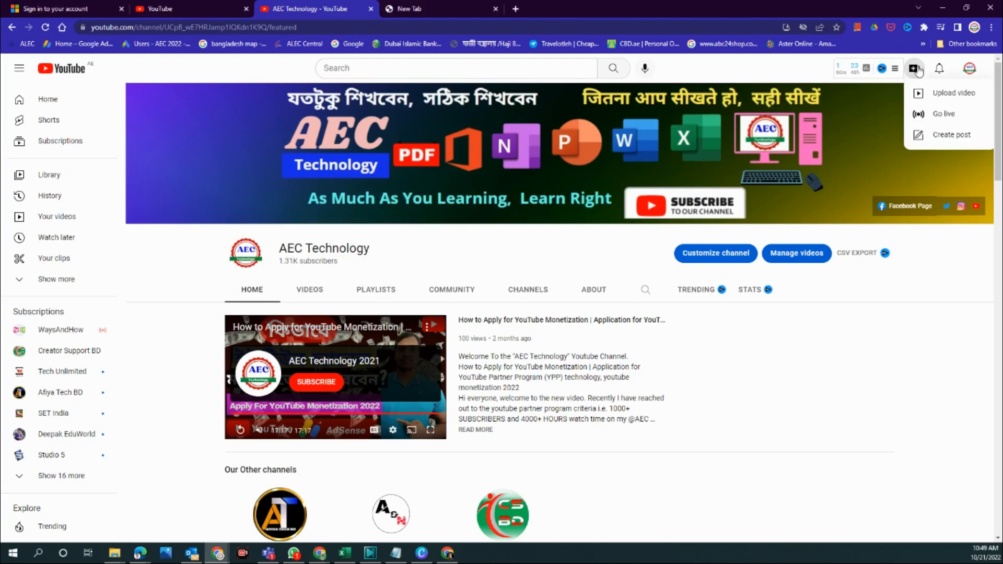
pyautogui.click(944, 137)
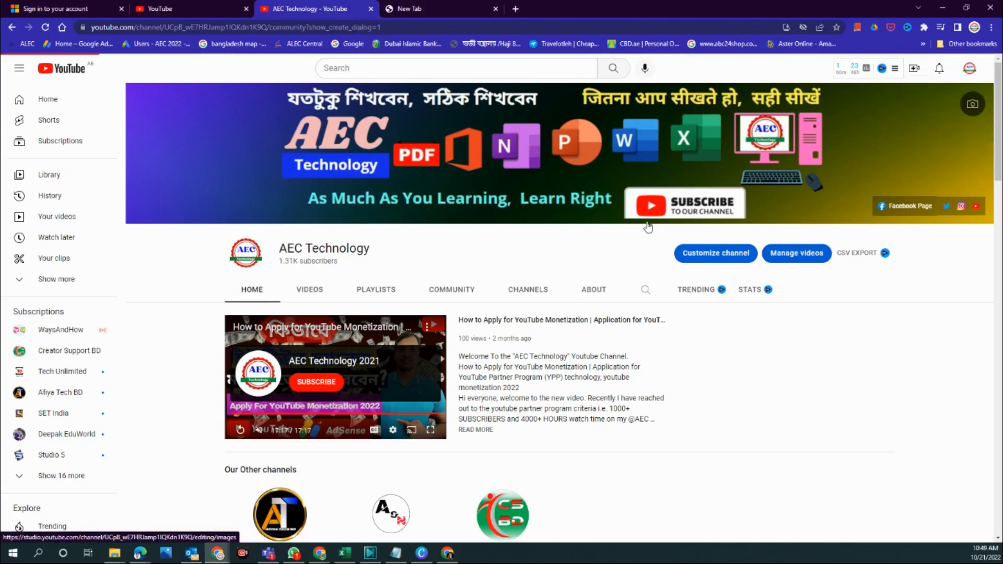
pyautogui.scroll(-1, 441, 342)
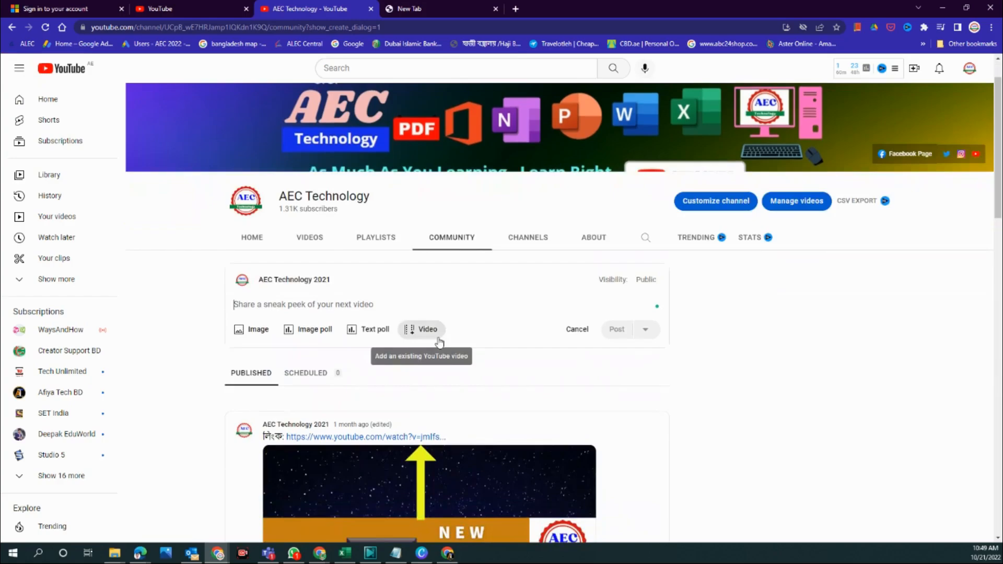
# - Attach the image "new" from New folder inside youtube video edit done to the community post
pyautogui.click(259, 330)
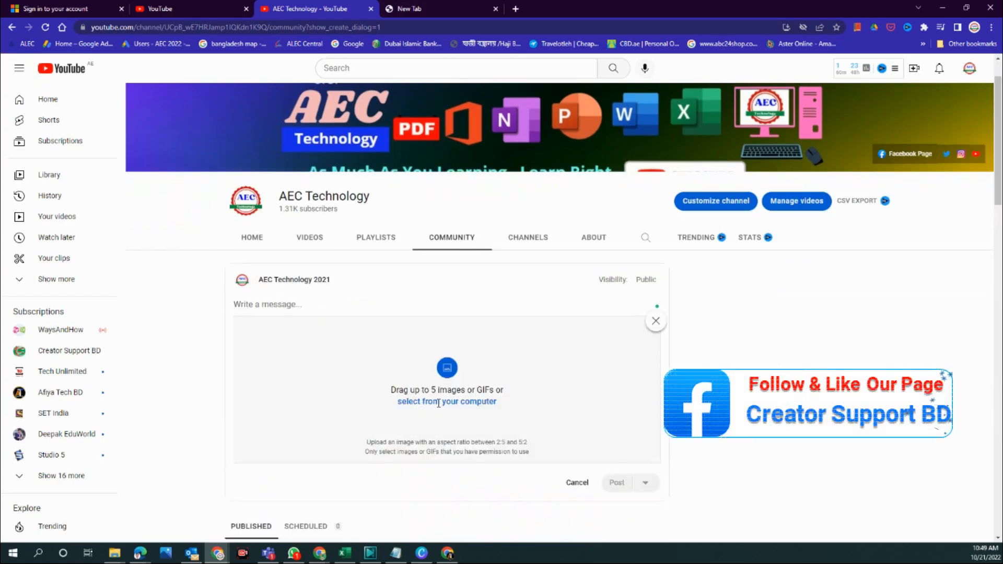
pyautogui.click(459, 402)
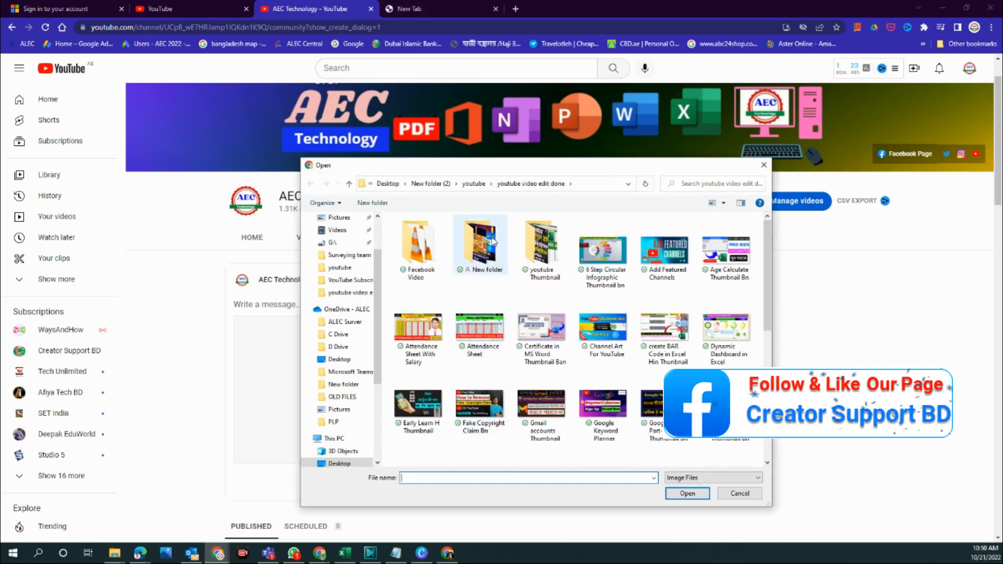
pyautogui.doubleClick(492, 242)
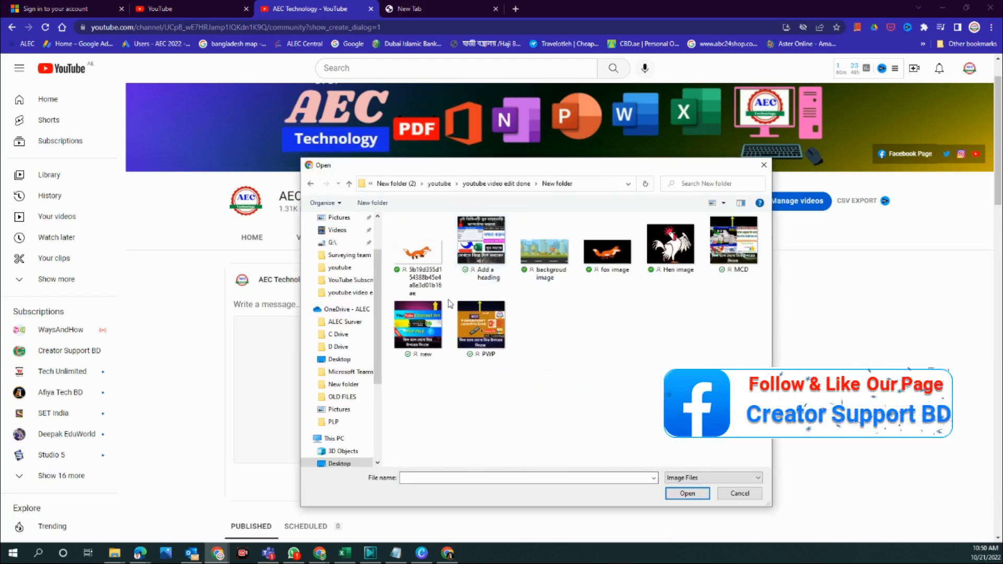
pyautogui.click(418, 327)
pyautogui.click(679, 495)
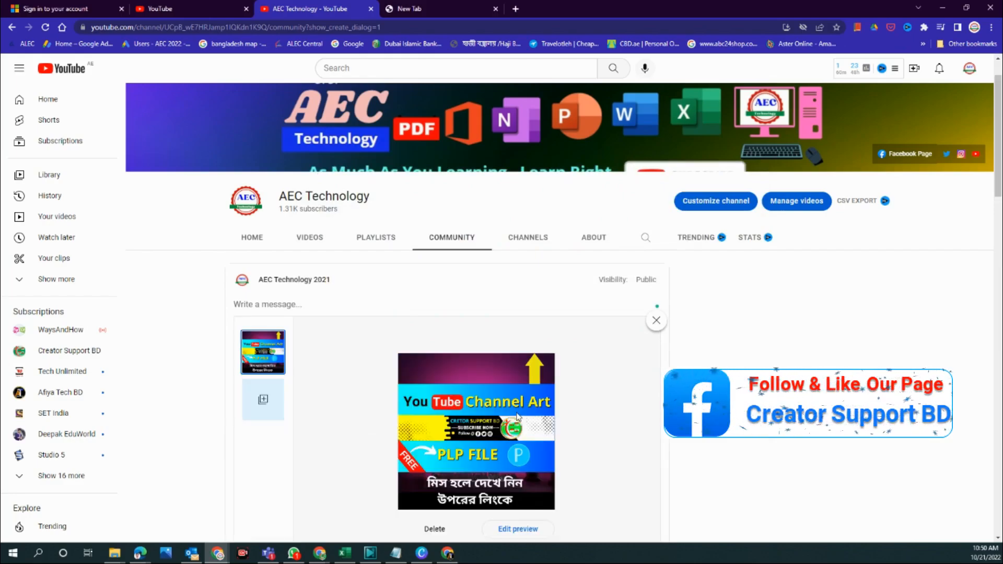
pyautogui.click(320, 554)
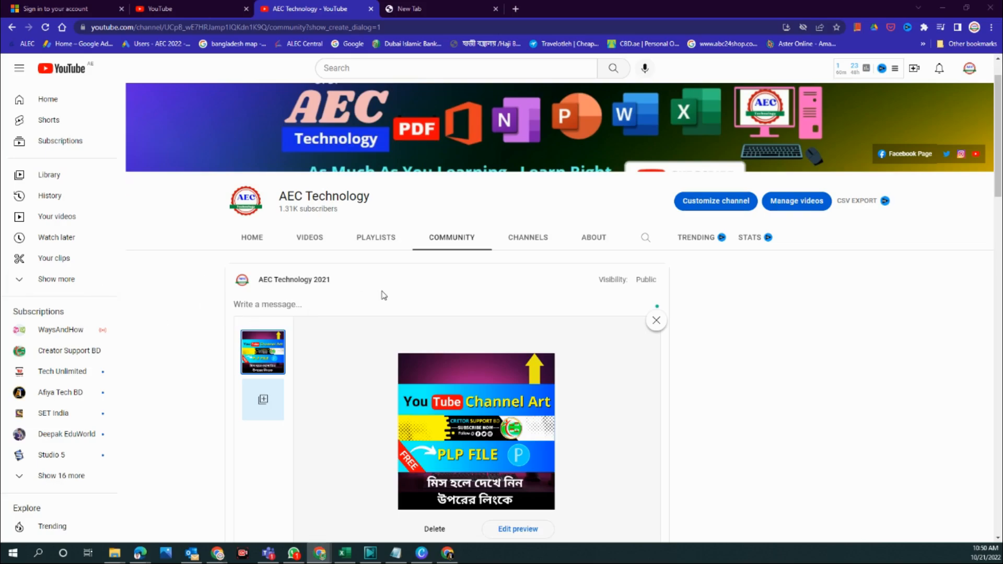
pyautogui.click(291, 304)
pyautogui.write('লিংকে')
pyautogui.click(282, 306)
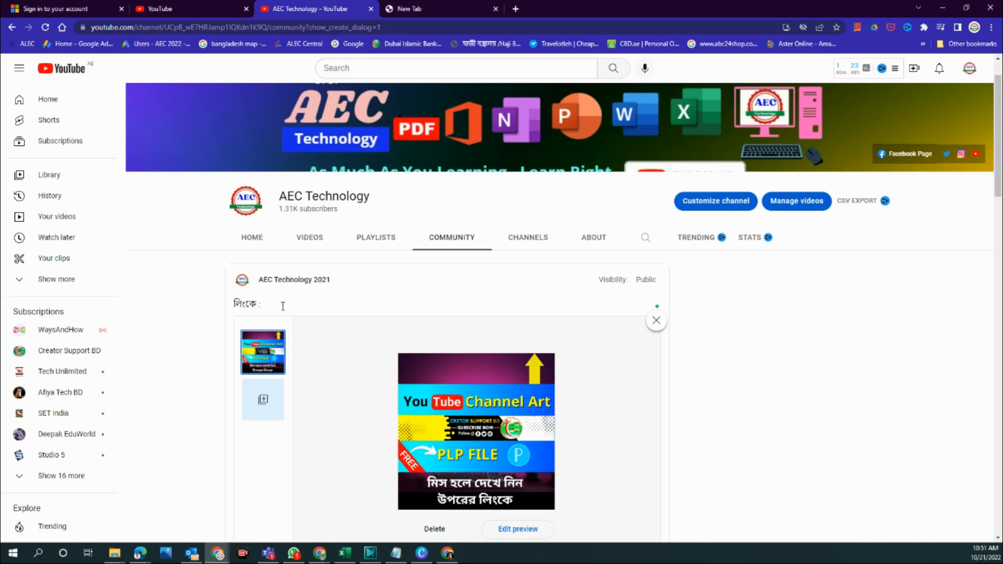
pyautogui.write('https://www.youtube.com/watch?v=-DnGRci1tiU&t=3s')
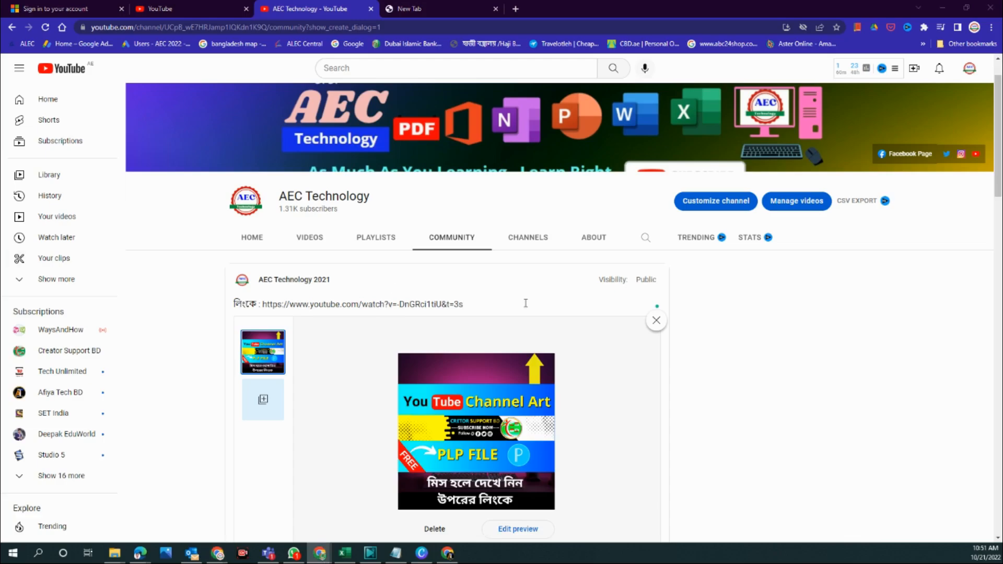
# - Review the draft's message and image preview and publish the community post with Public visibility
pyautogui.scroll(-4, 475, 356)
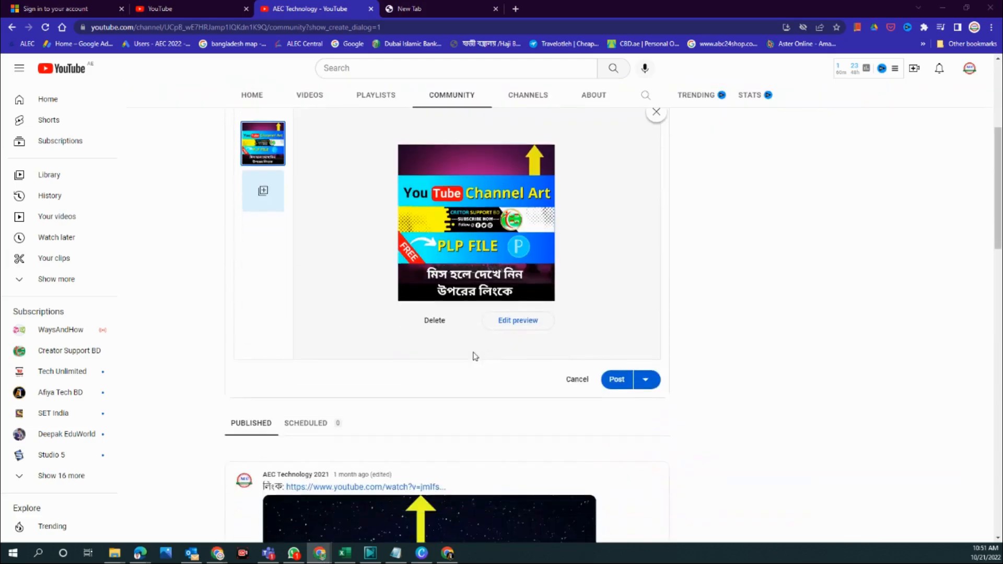
pyautogui.scroll(1, 476, 357)
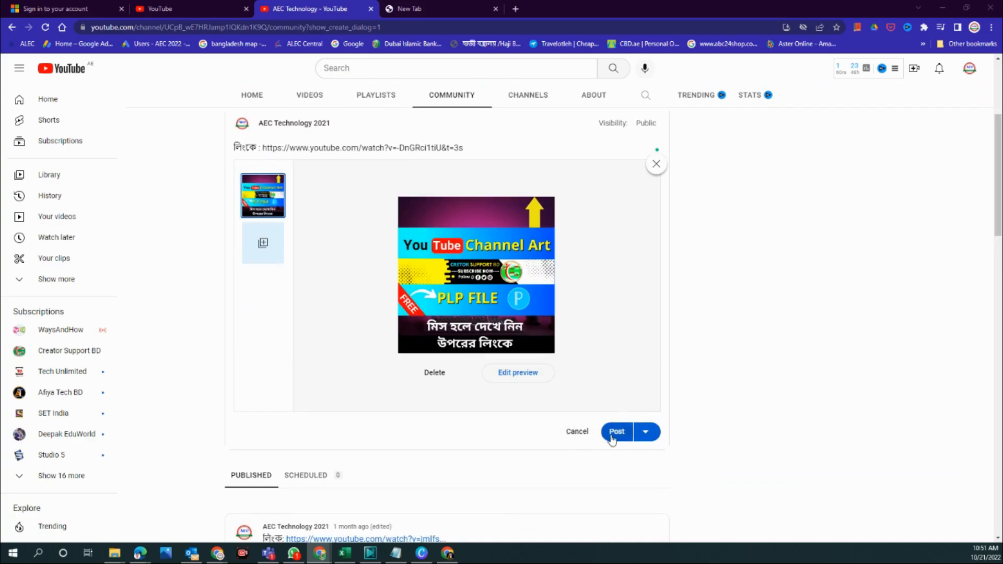
pyautogui.scroll(1, 302, 197)
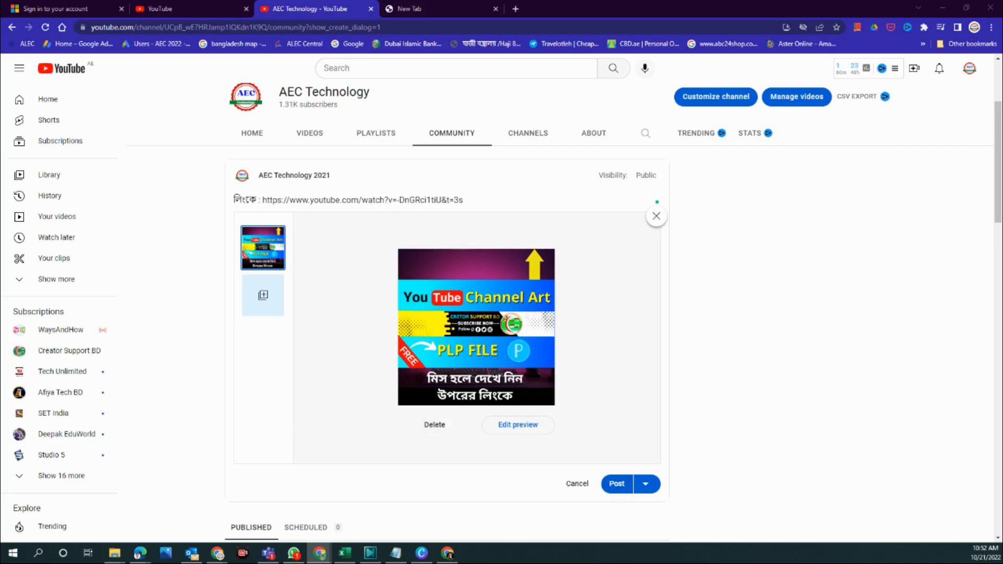
pyautogui.click(651, 367)
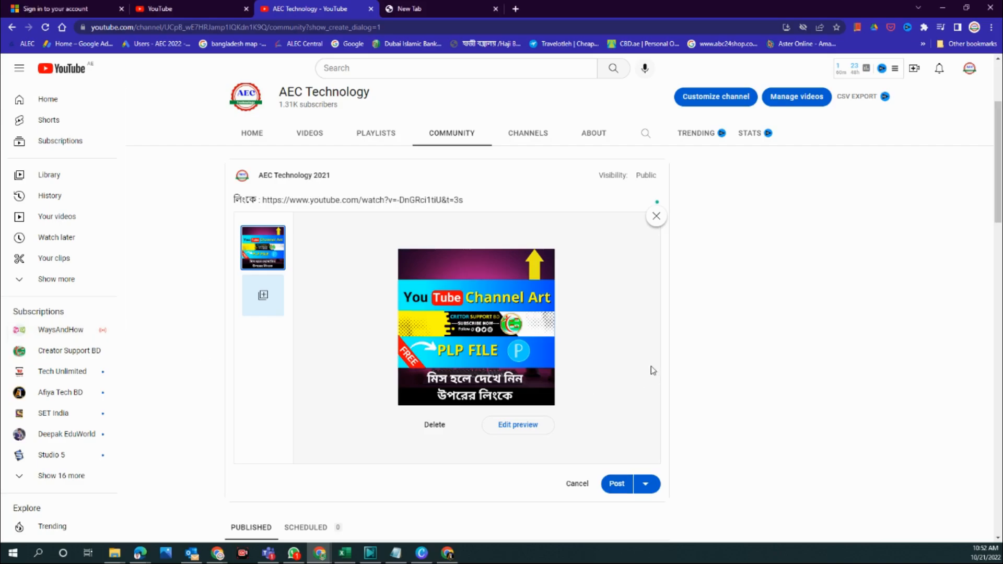
pyautogui.click(617, 485)
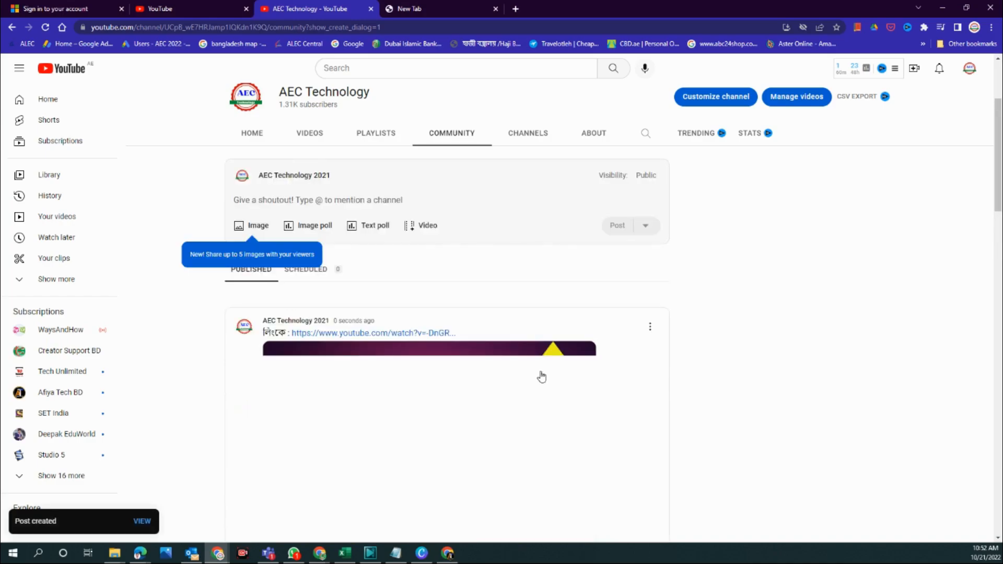
# - Examine the new post's link and image in the channel's list of published community posts
pyautogui.scroll(-2, 517, 402)
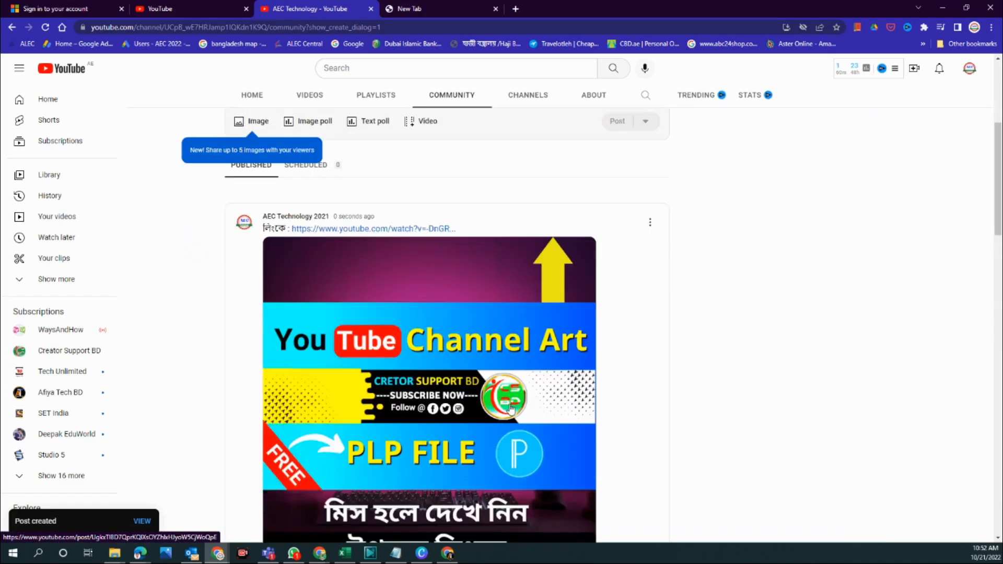
pyautogui.scroll(-1, 511, 409)
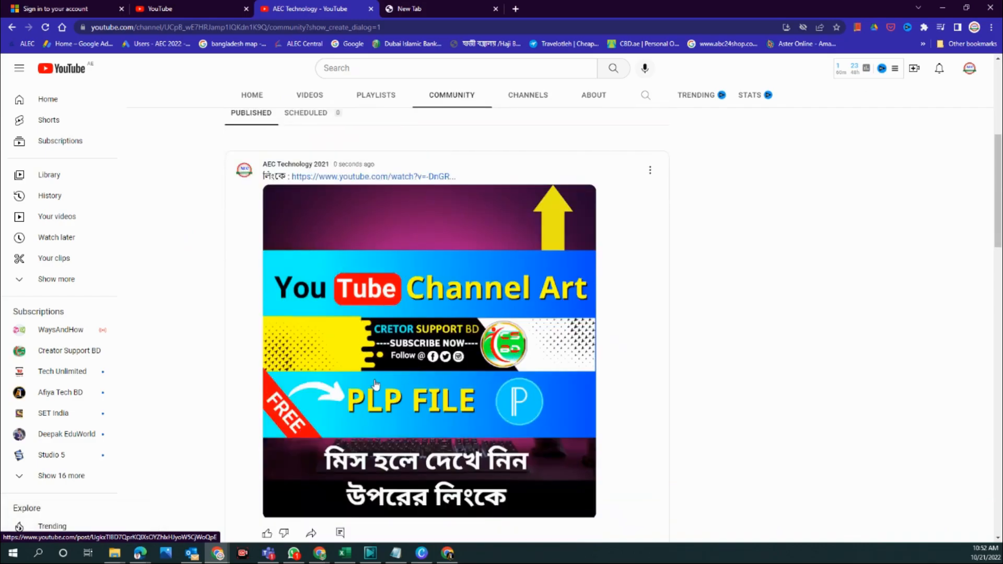
pyautogui.scroll(1, 375, 384)
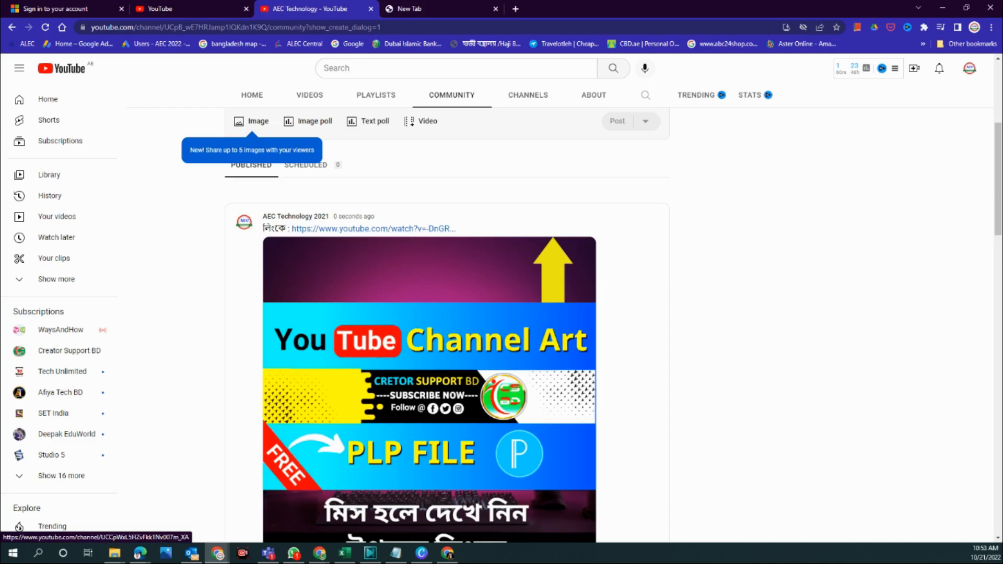
pyautogui.hotkey('alt', 'Tab')
pyautogui.click(828, 342)
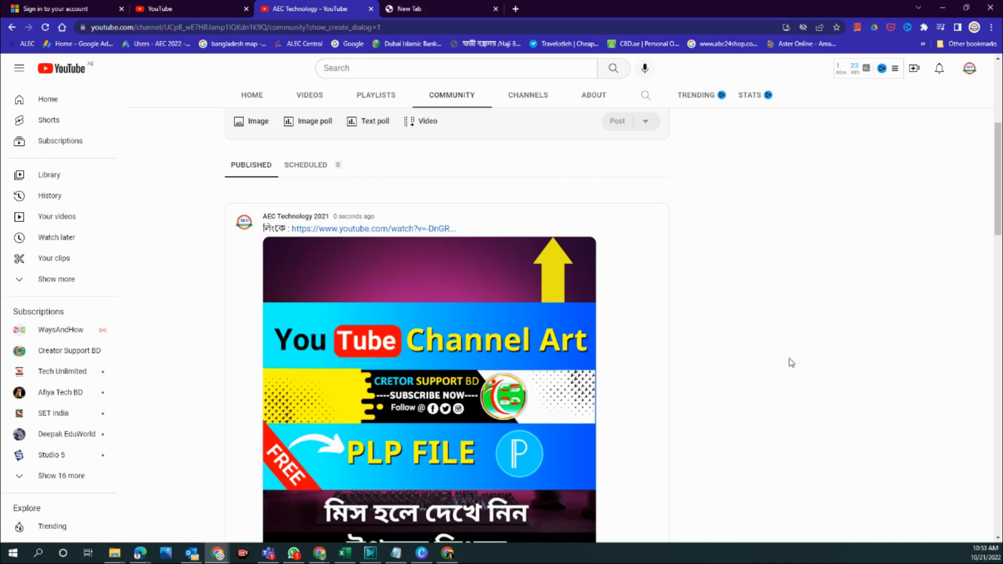
pyautogui.scroll(-2, 706, 376)
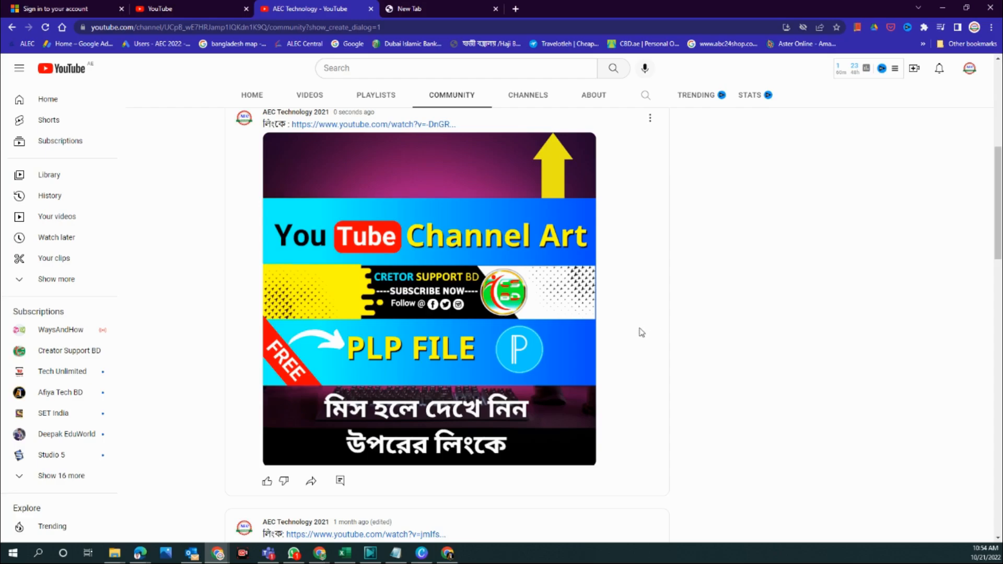
# - Open the new YouTube Channel Art post on its own page and view its link and image
pyautogui.click(579, 379)
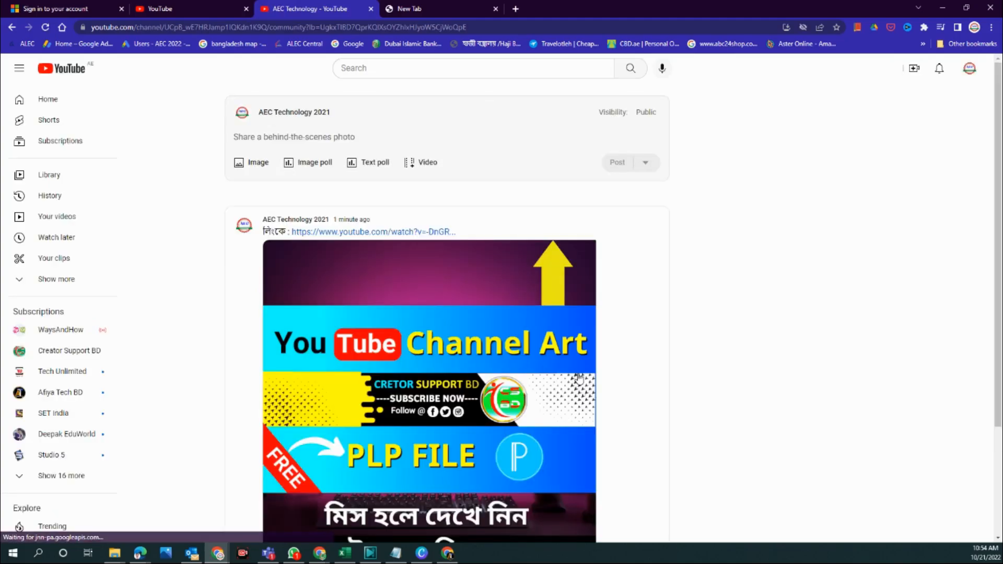
pyautogui.scroll(-1, 578, 377)
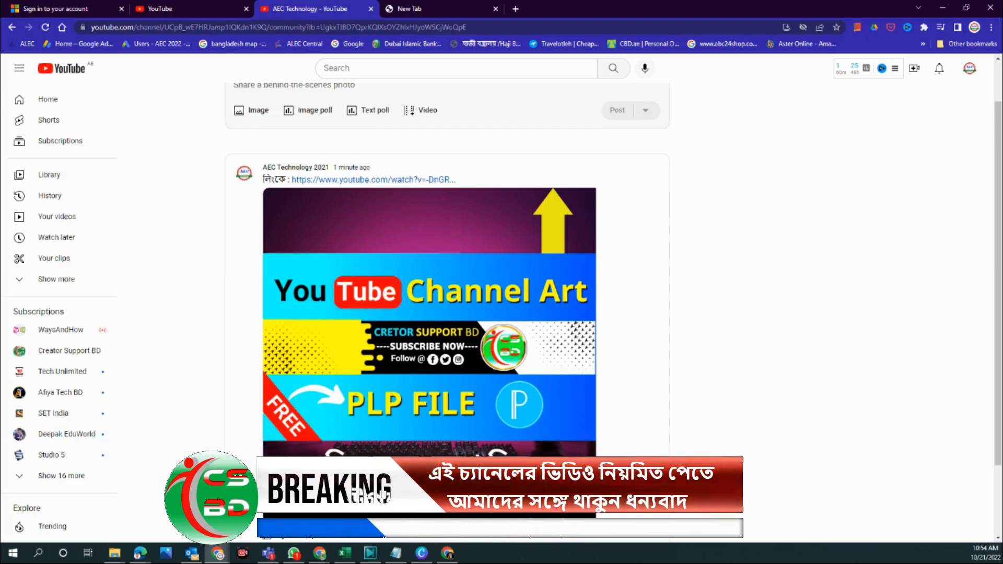
pyautogui.hotkey('alt', 'Tab')
pyautogui.click(659, 342)
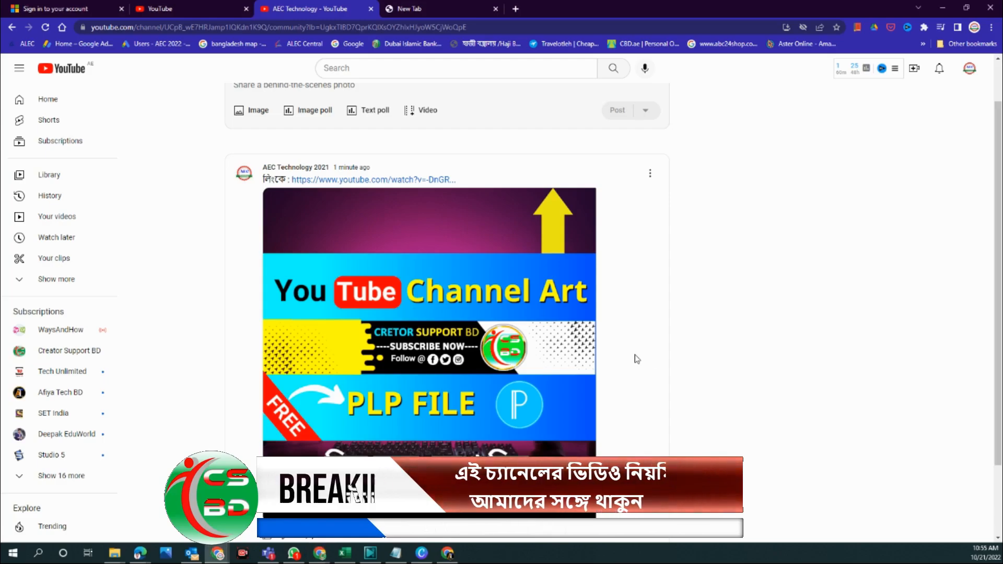